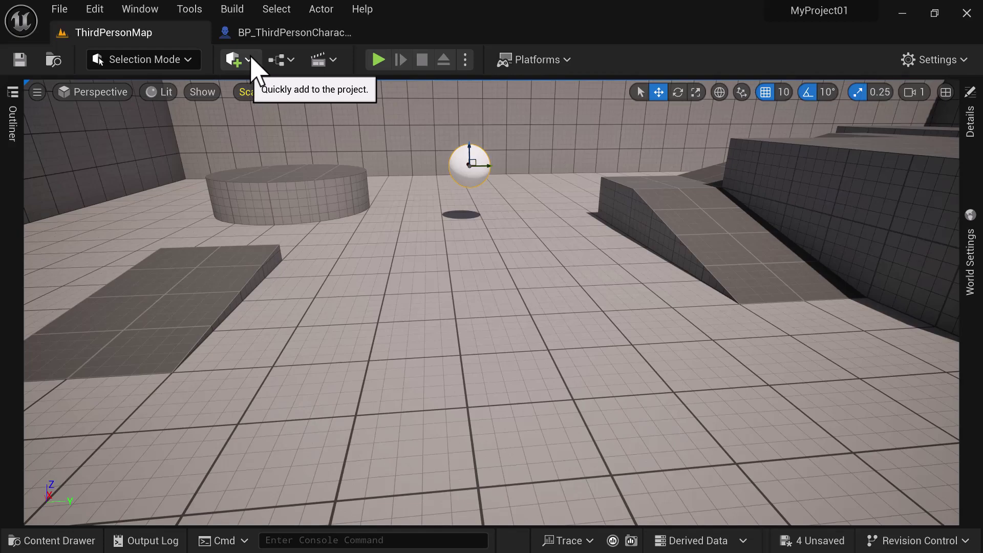
Step: Look over the BP_ThirdPersonCharacter Blueprint, then play ThirdPersonMap and walk the character forward
{"action": "left_click", "coordinate": [278, 31]}
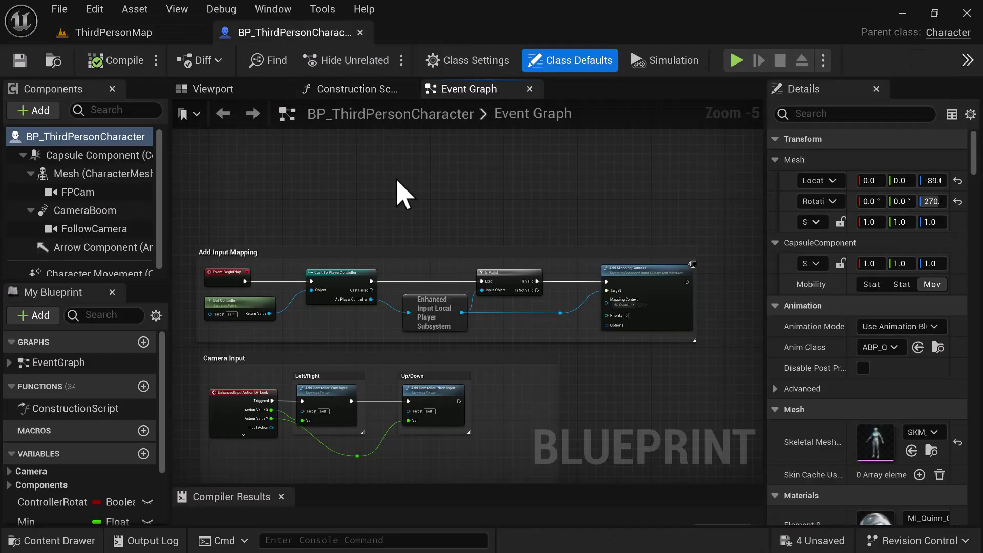
{"action": "scroll", "coordinate": [630, 320], "scroll_direction": "up", "scroll_amount": 3}
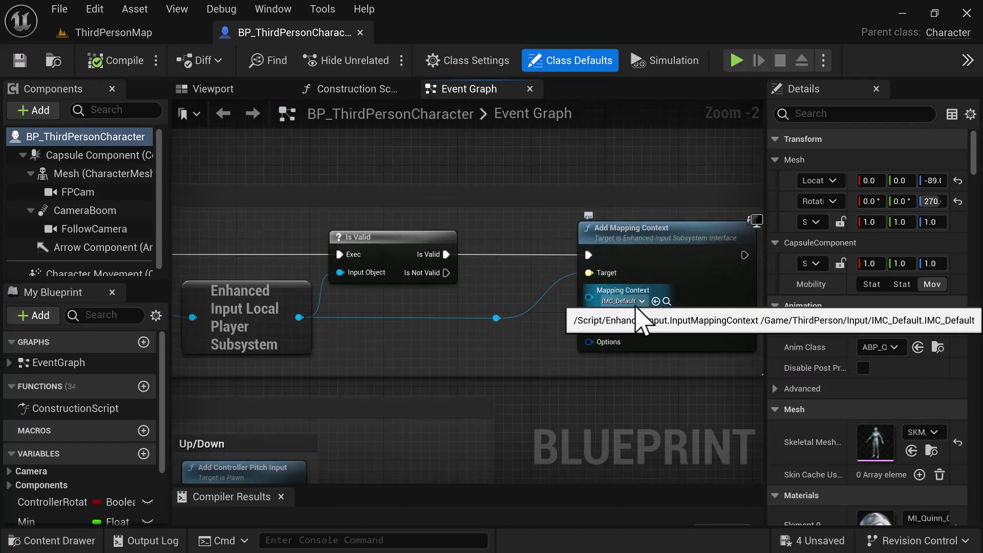
{"action": "scroll", "coordinate": [638, 307], "scroll_direction": "down", "scroll_amount": 4}
{"action": "scroll", "coordinate": [520, 282], "scroll_direction": "up", "scroll_amount": 1}
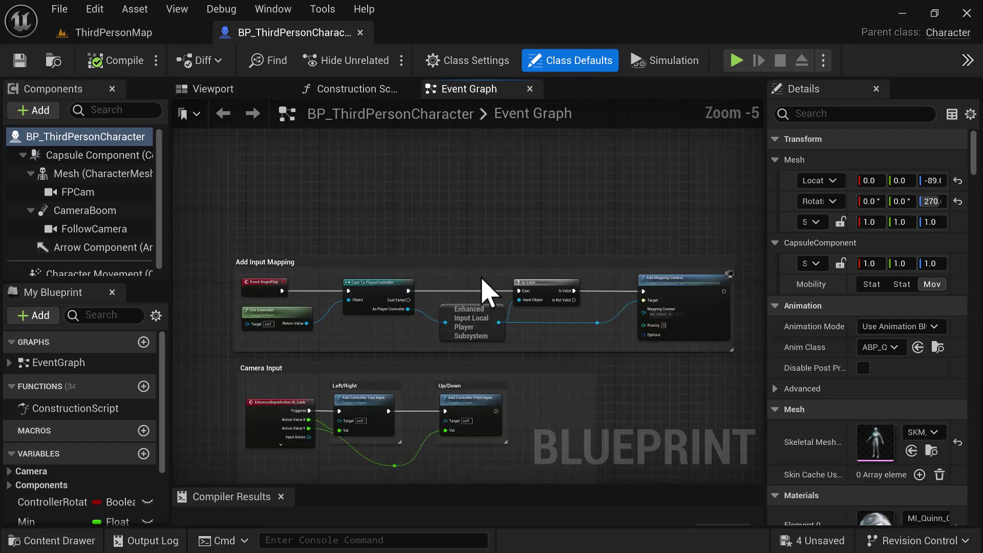
{"action": "left_click", "coordinate": [148, 36]}
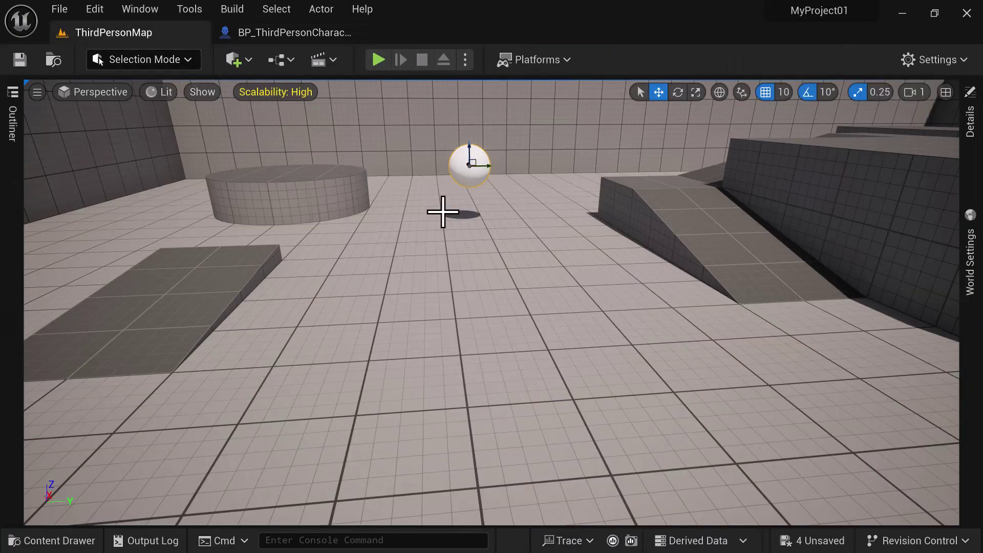
{"action": "left_click", "coordinate": [378, 59]}
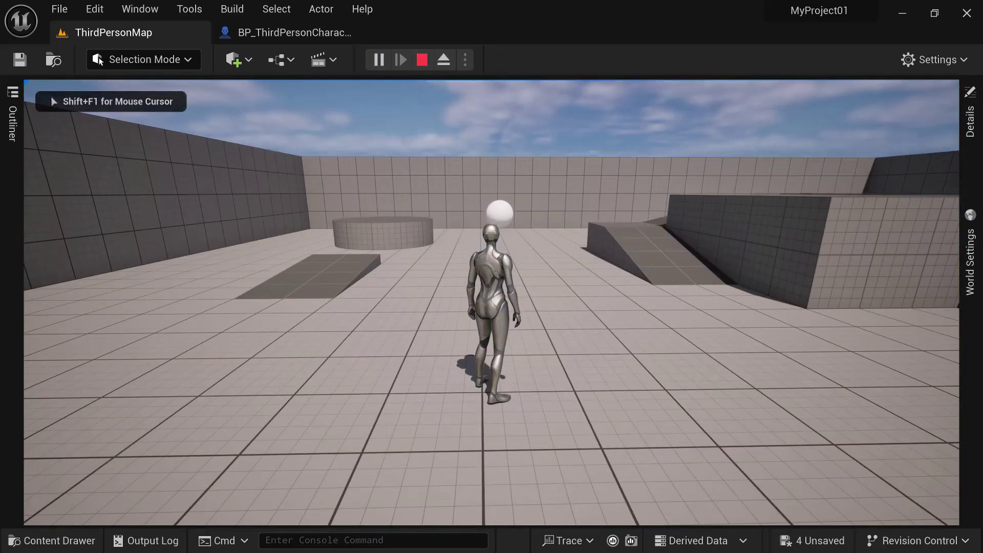
{"action": "key", "text": "w"}
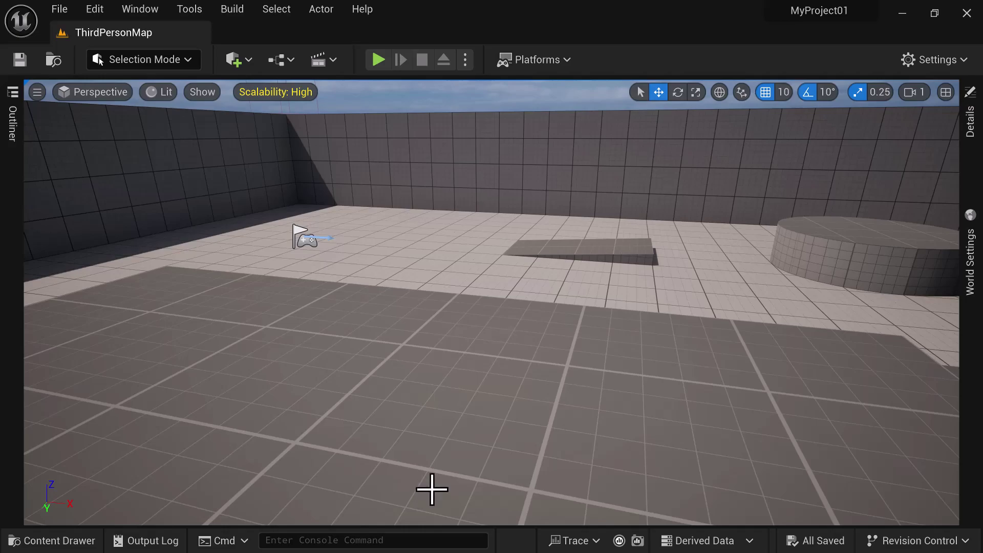
Step: Browse the Content Drawer into ThirdPerson/Input to show the Actions folder and IMC_Default
{"action": "left_click", "coordinate": [85, 538]}
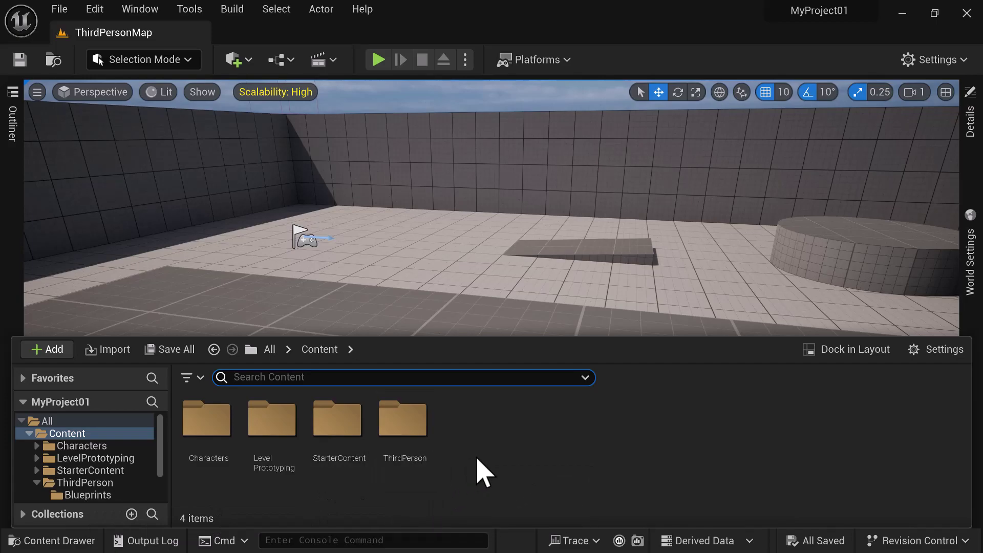
{"action": "double_click", "coordinate": [414, 424]}
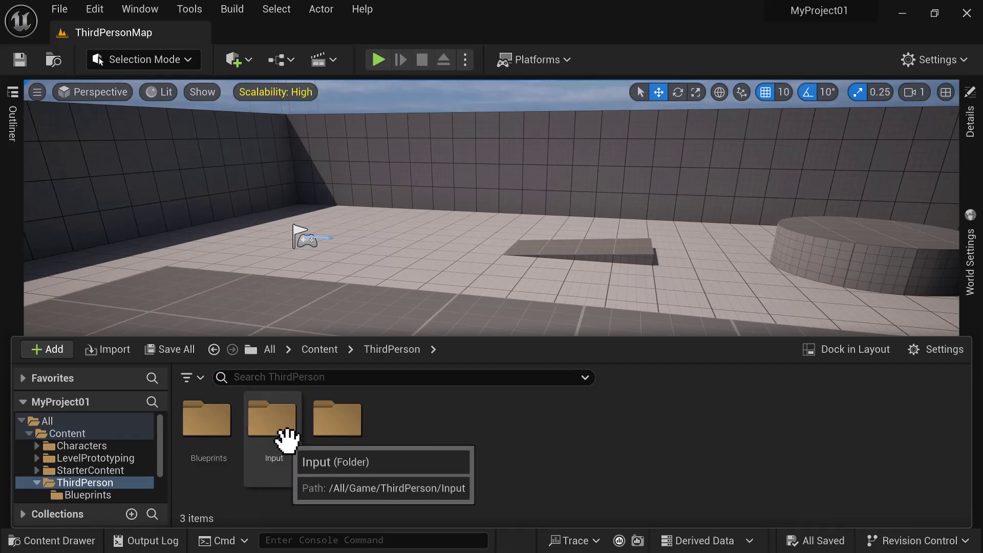
{"action": "double_click", "coordinate": [268, 420]}
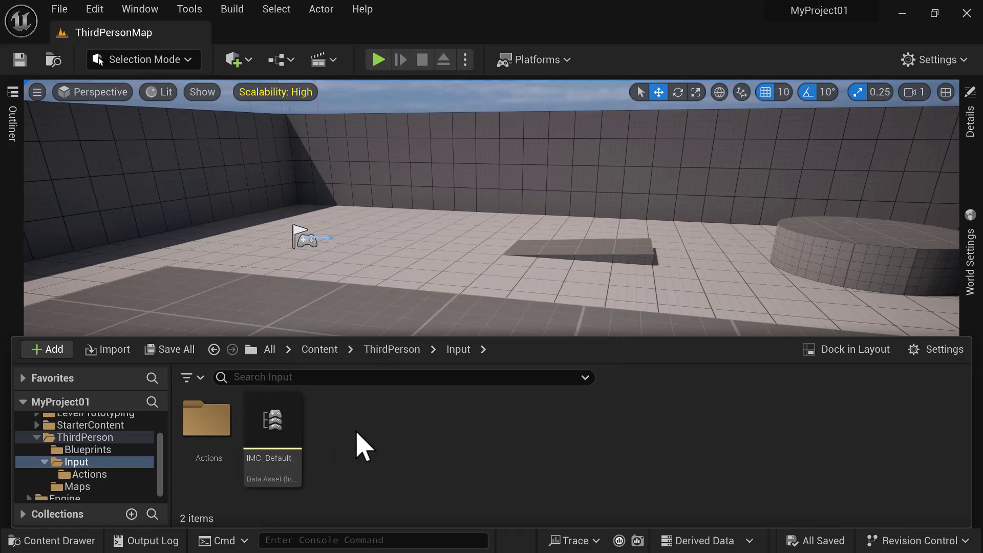
{"action": "right_click", "coordinate": [357, 433]}
{"action": "mouse_move", "coordinate": [357, 432]}
{"action": "scroll", "coordinate": [439, 472], "scroll_direction": "down", "scroll_amount": 3}
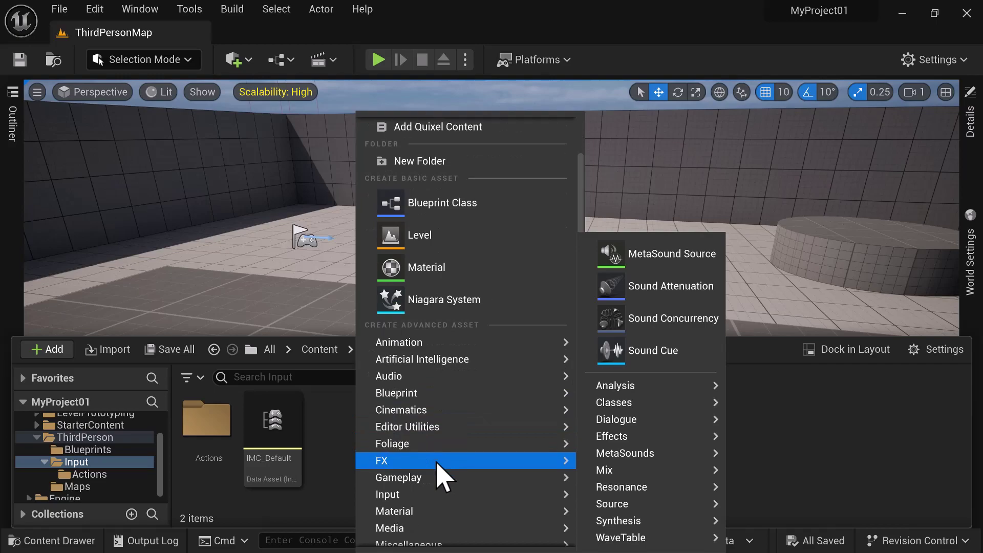
{"action": "mouse_move", "coordinate": [437, 460]}
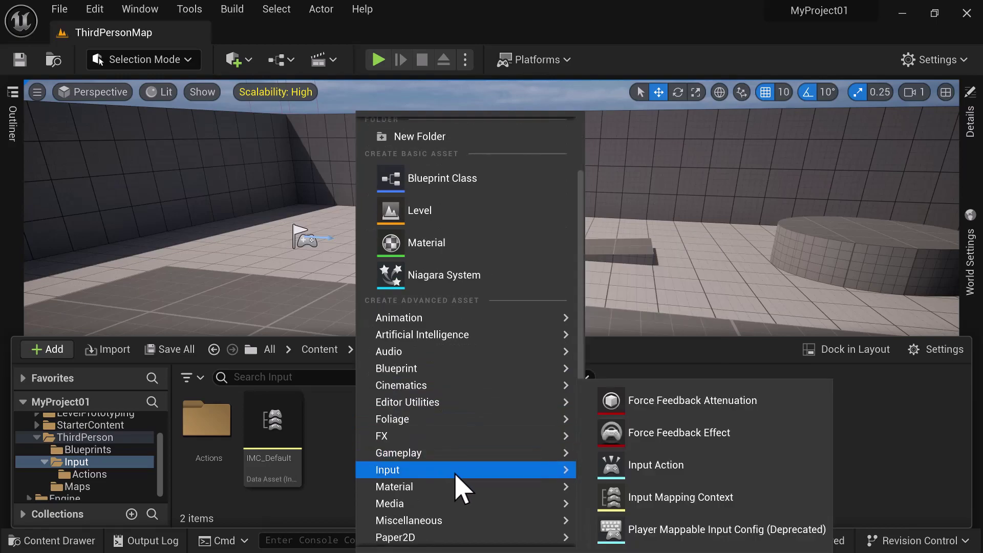
{"action": "left_click", "coordinate": [689, 498]}
{"action": "key", "text": "Return"}
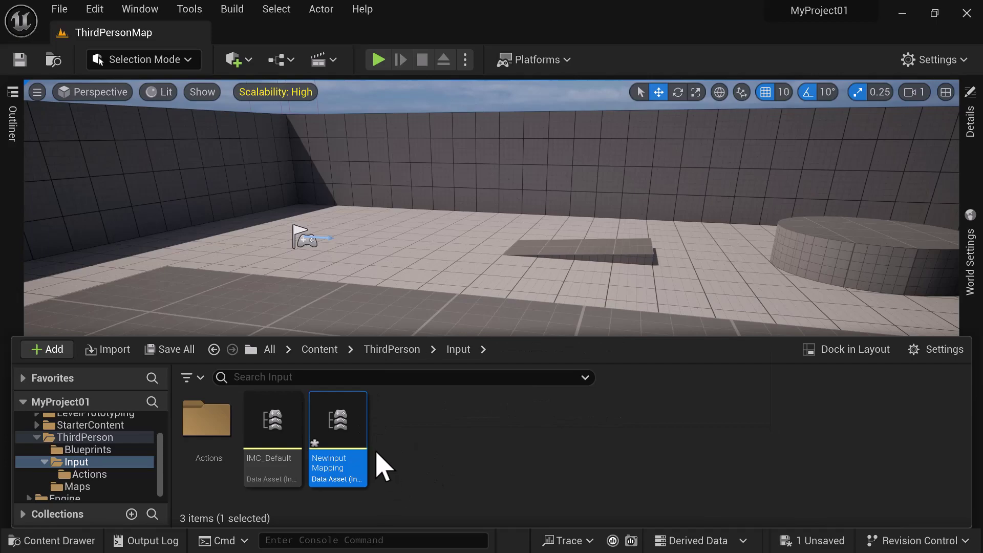
{"action": "right_click", "coordinate": [353, 430]}
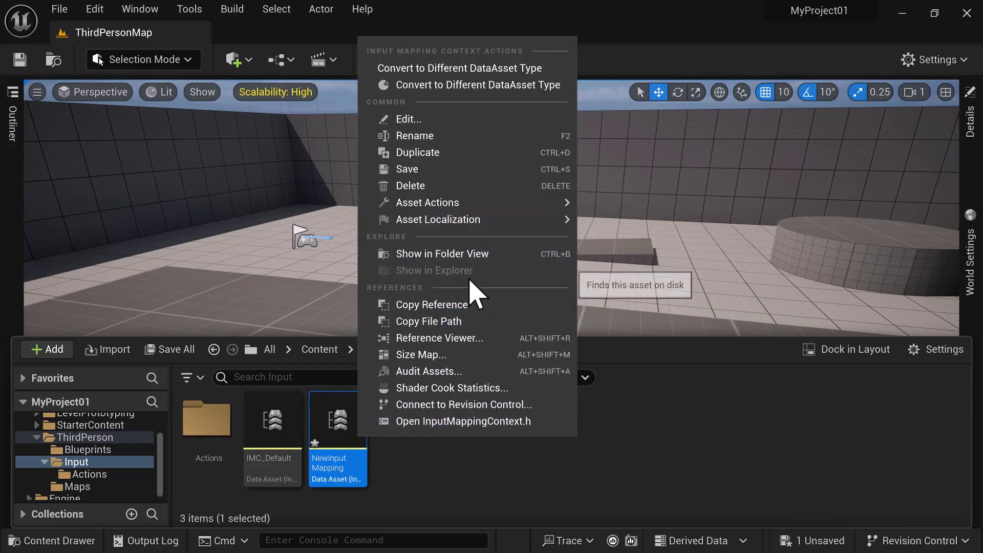
{"action": "left_click", "coordinate": [468, 186]}
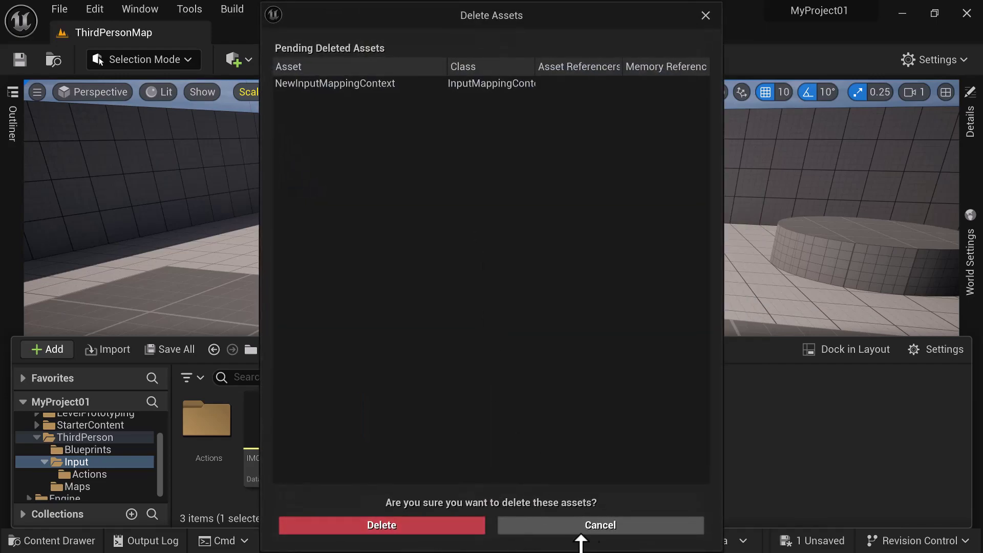
{"action": "left_click", "coordinate": [433, 527]}
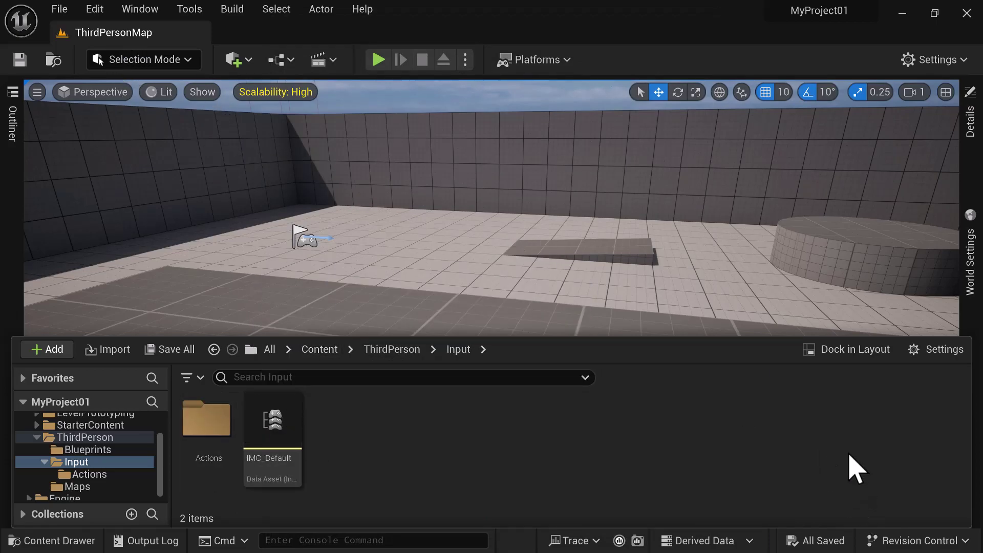
Step: Open IMC_Default to view its IA_Jump, IA_Move and IA_Look mappings, then return to ThirdPersonMap
{"action": "double_click", "coordinate": [277, 402]}
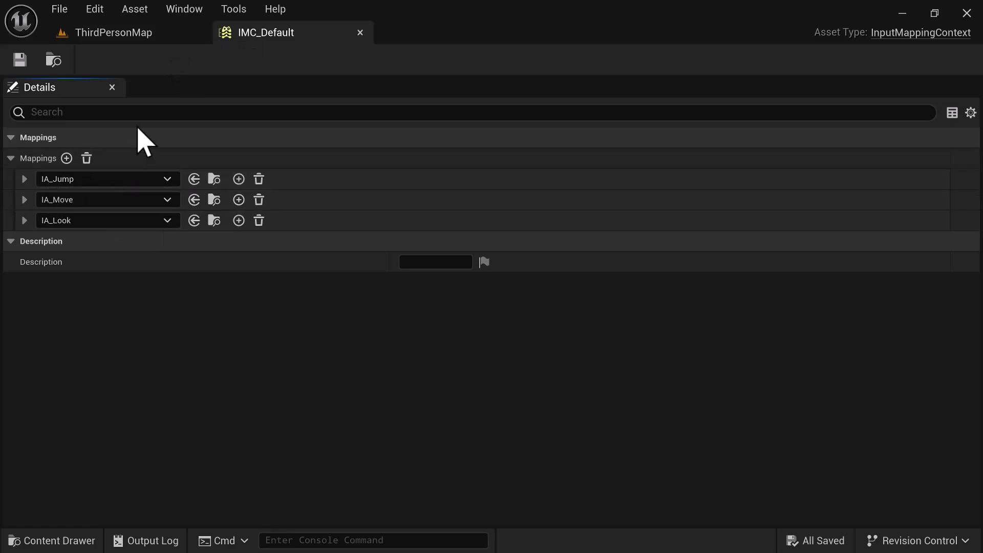
{"action": "left_click", "coordinate": [131, 39]}
{"action": "left_click", "coordinate": [51, 540]}
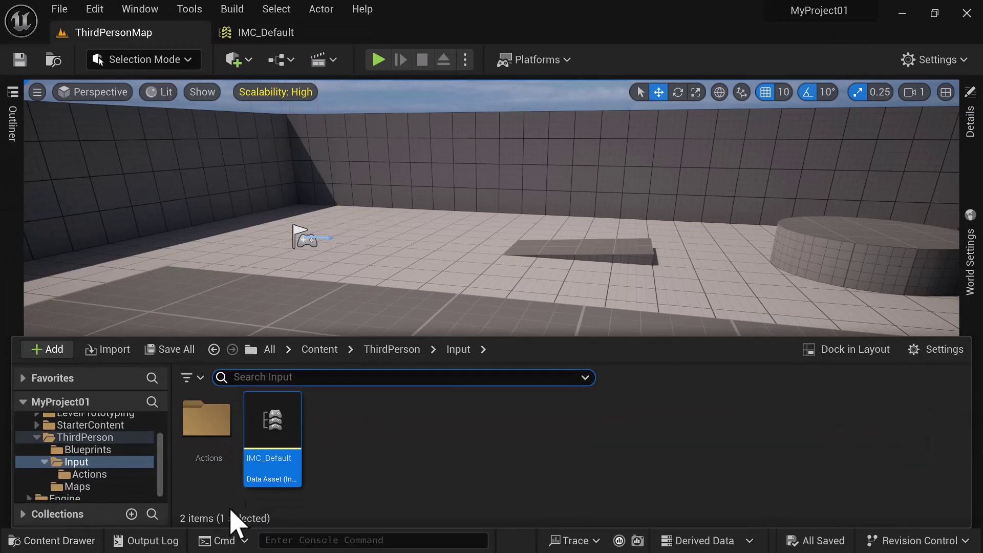
Step: Create an Input Action asset named IA_HoldGreen inside ThirdPerson/Input/Actions
{"action": "double_click", "coordinate": [216, 420]}
{"action": "right_click", "coordinate": [417, 435]}
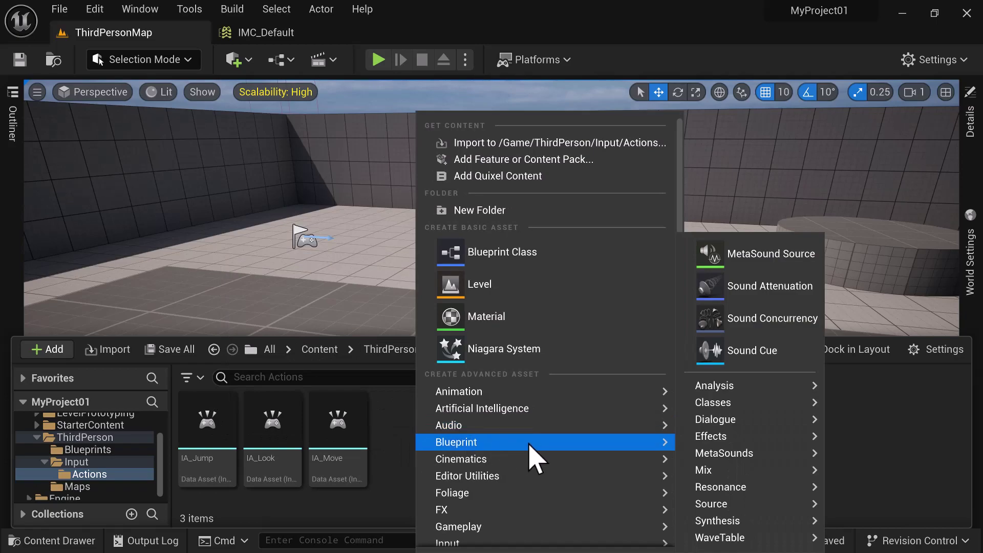
{"action": "mouse_move", "coordinate": [580, 441]}
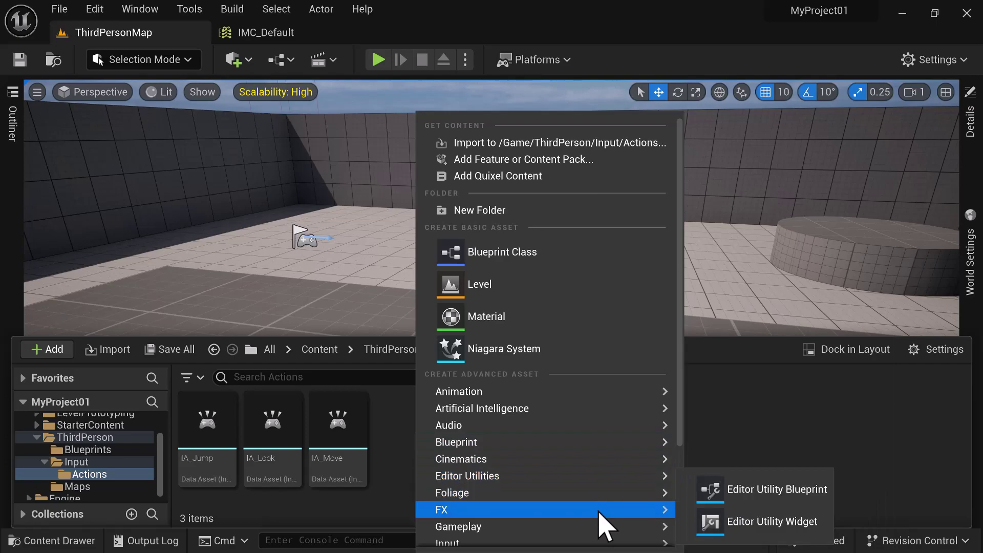
{"action": "scroll", "coordinate": [599, 512], "scroll_direction": "down", "scroll_amount": 1}
{"action": "mouse_move", "coordinate": [602, 518]}
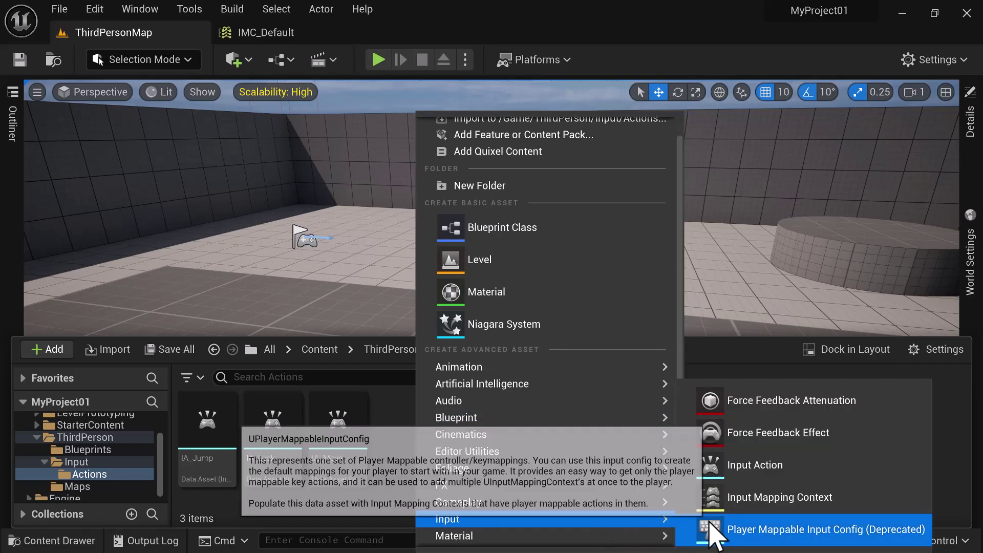
{"action": "left_click", "coordinate": [727, 476]}
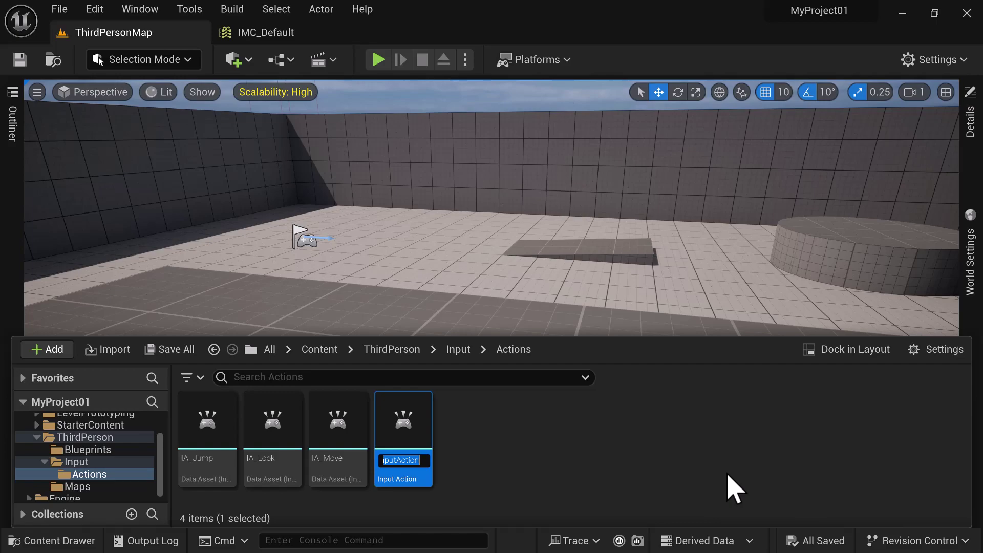
{"action": "key", "text": "BackSpace"}
{"action": "key", "text": "Return"}
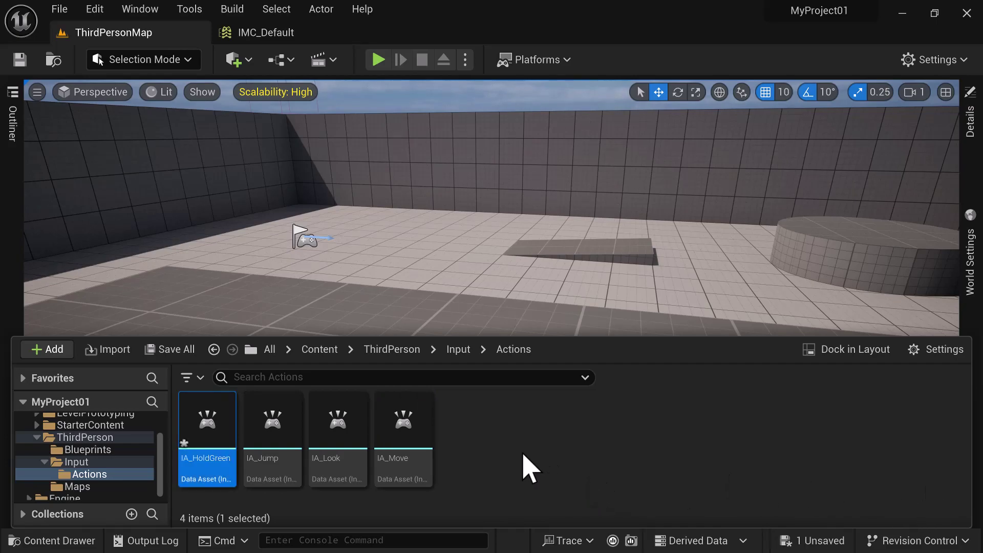
Step: Create a second Input Action named IA_TrueRed alongside IA_HoldGreen
{"action": "right_click", "coordinate": [492, 456]}
{"action": "mouse_move", "coordinate": [491, 443]}
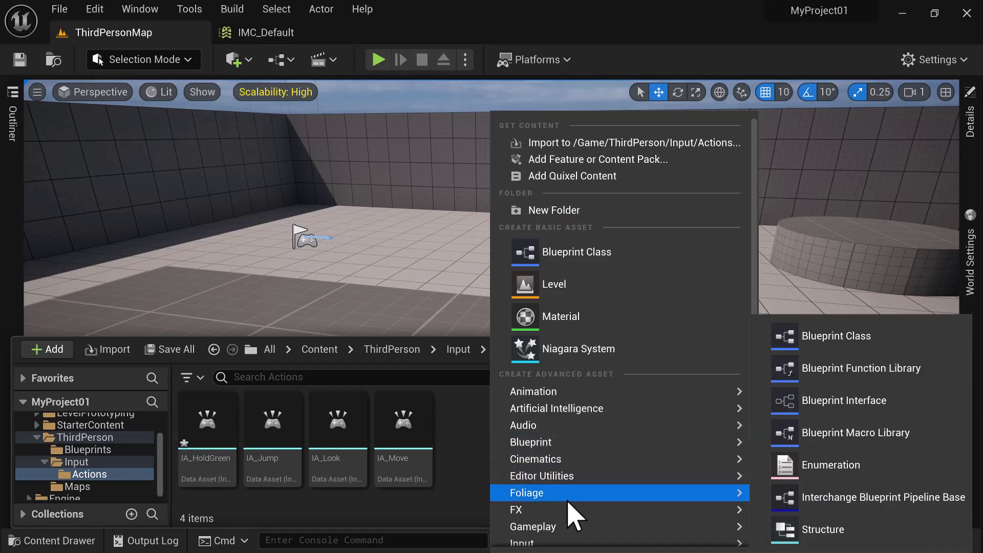
{"action": "scroll", "coordinate": [568, 509], "scroll_direction": "down", "scroll_amount": 1}
{"action": "mouse_move", "coordinate": [569, 507]}
{"action": "mouse_move", "coordinate": [581, 523]}
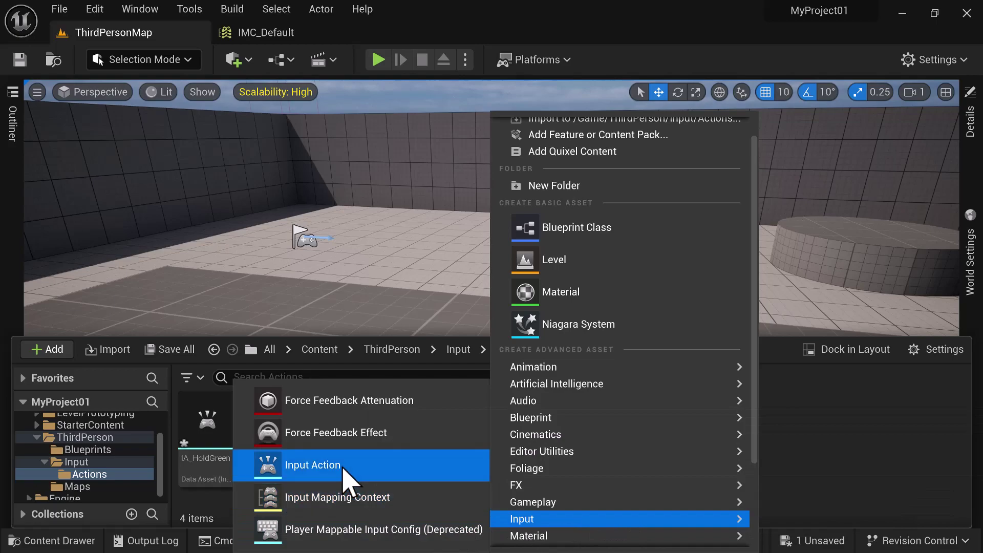
{"action": "left_click", "coordinate": [342, 466]}
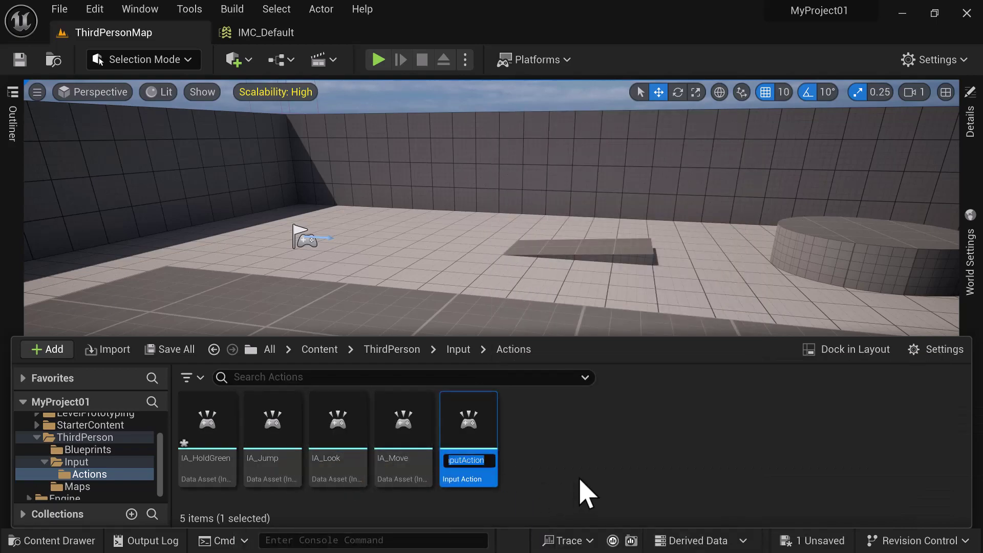
{"action": "type", "text": "IA_"}
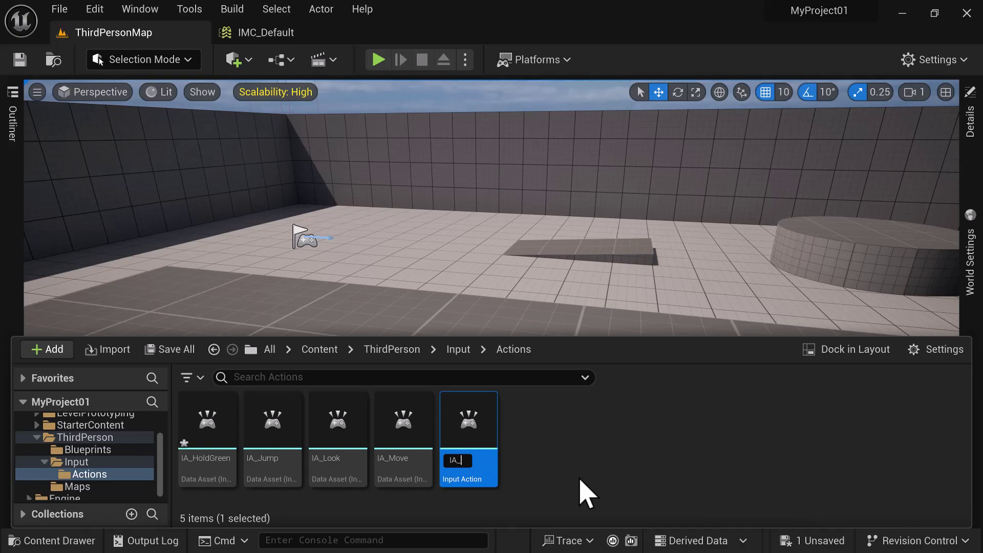
{"action": "type", "text": "TrueRed"}
{"action": "key", "text": "Return"}
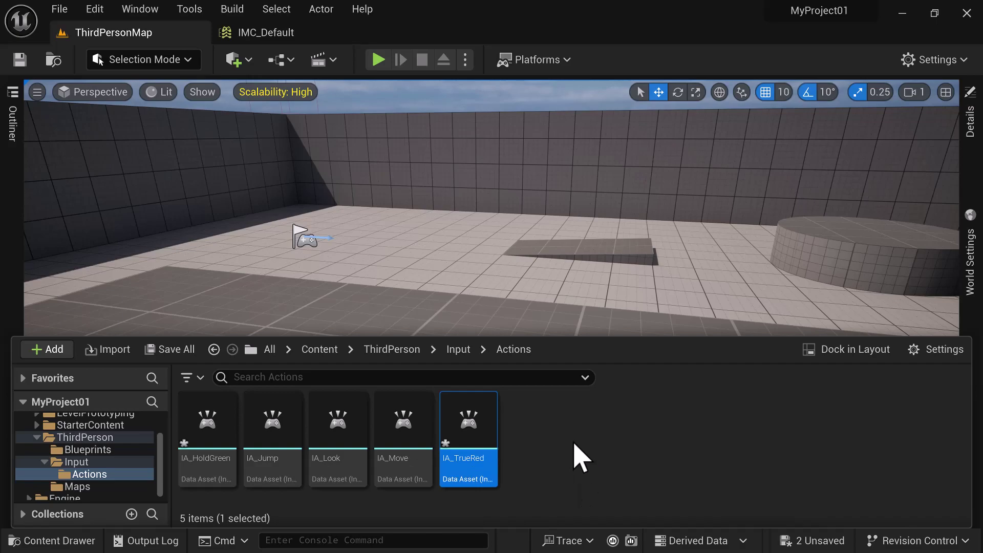
Step: Create a third Input Action named IA_DoubleRed, bringing the Actions folder to six
{"action": "right_click", "coordinate": [575, 457]}
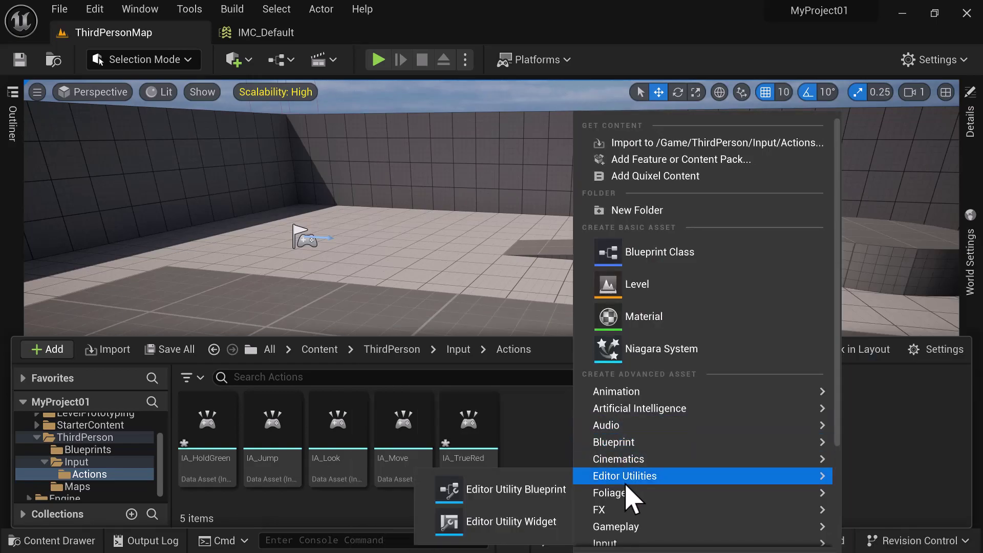
{"action": "scroll", "coordinate": [635, 479], "scroll_direction": "down", "scroll_amount": 2}
{"action": "mouse_move", "coordinate": [633, 498]}
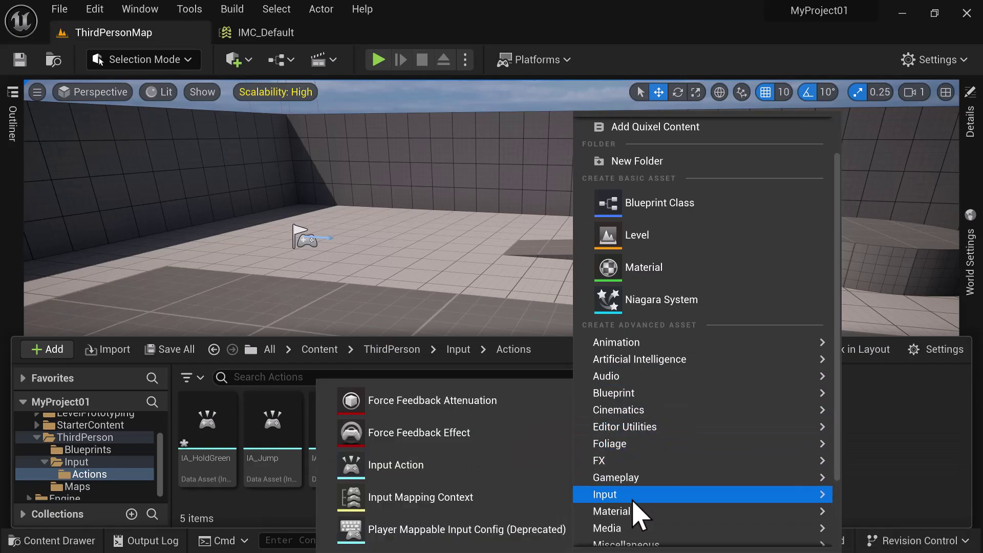
{"action": "left_click", "coordinate": [470, 472]}
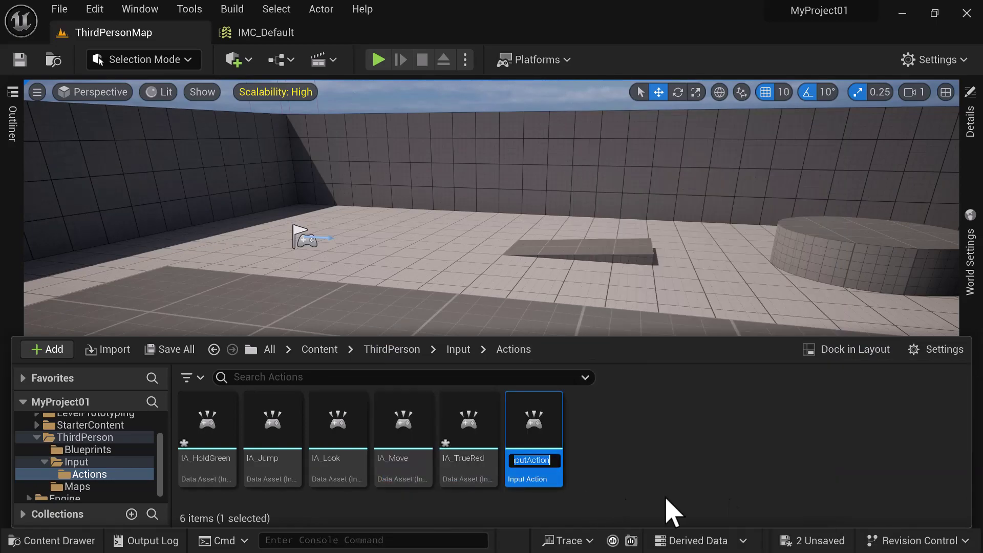
{"action": "type", "text": "DoubleR"}
{"action": "key", "text": "BackSpace"}
{"action": "key", "text": "BackSpace"}
{"action": "key", "text": "BackSpace"}
{"action": "key", "text": "BackSpace"}
{"action": "key", "text": "BackSpace"}
{"action": "key", "text": "BackSpace"}
{"action": "key", "text": "BackSpace"}
{"action": "key", "text": "Return"}
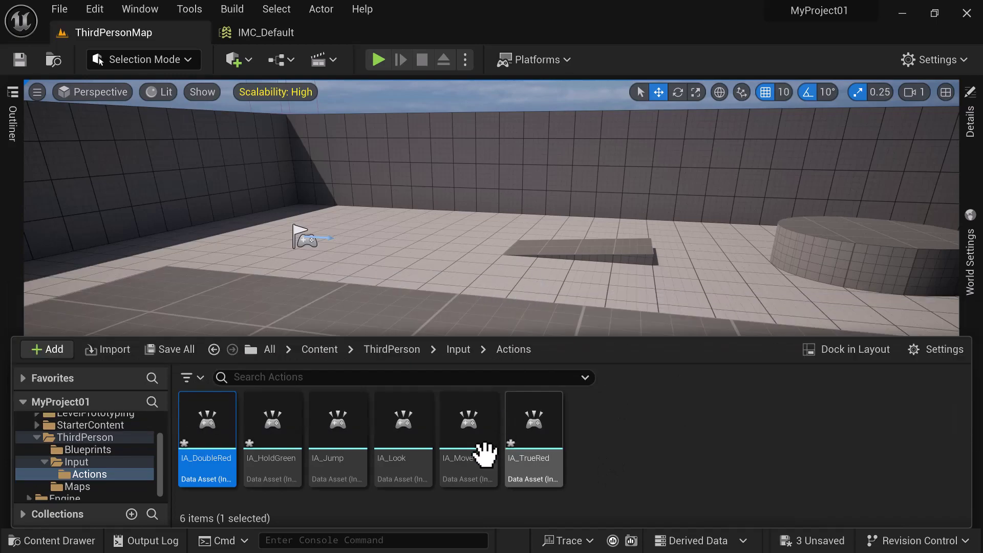
{"action": "mouse_move", "coordinate": [482, 444]}
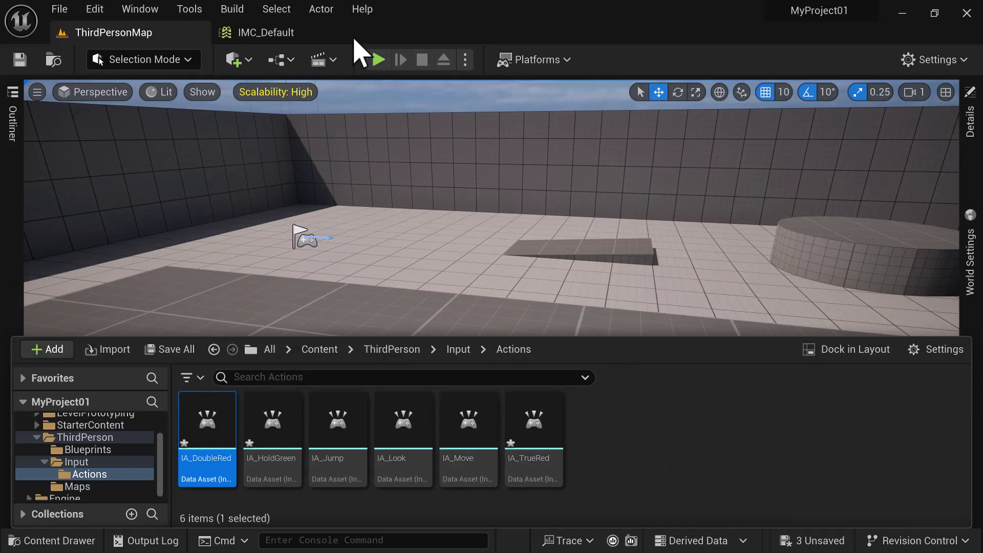
Step: In IMC_Default, add a new mapping for IA_HoldGreen bound to the E key
{"action": "left_click", "coordinate": [322, 39]}
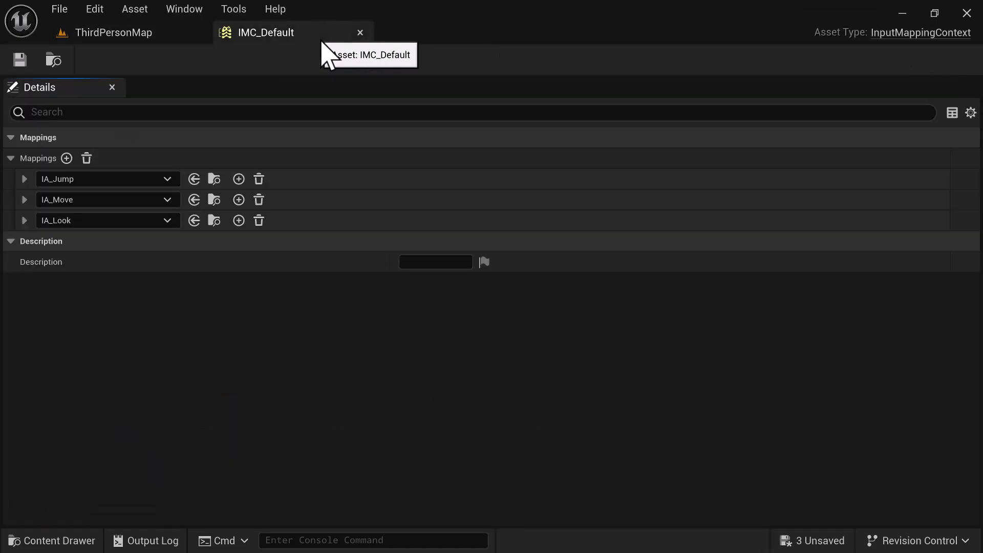
{"action": "left_click", "coordinate": [67, 158]}
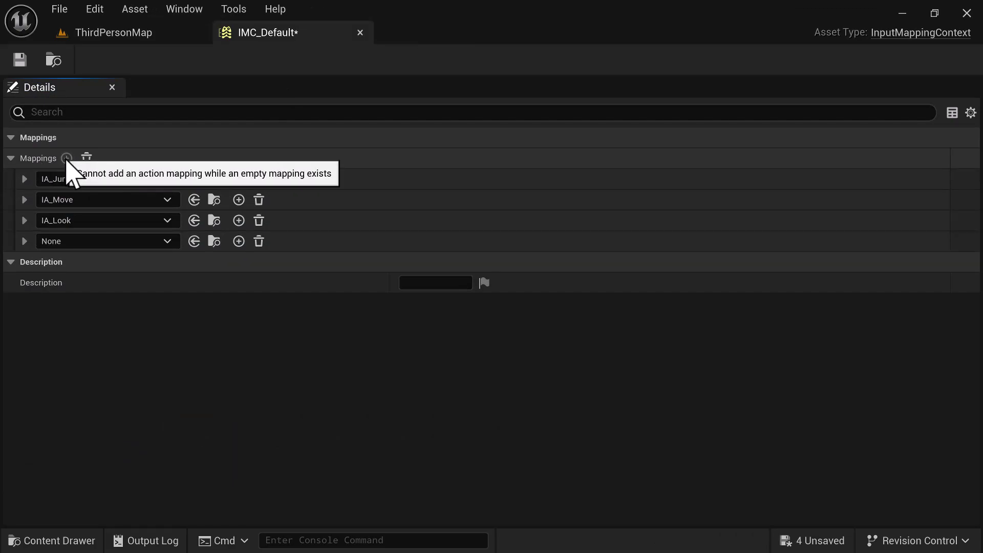
{"action": "left_click", "coordinate": [111, 243]}
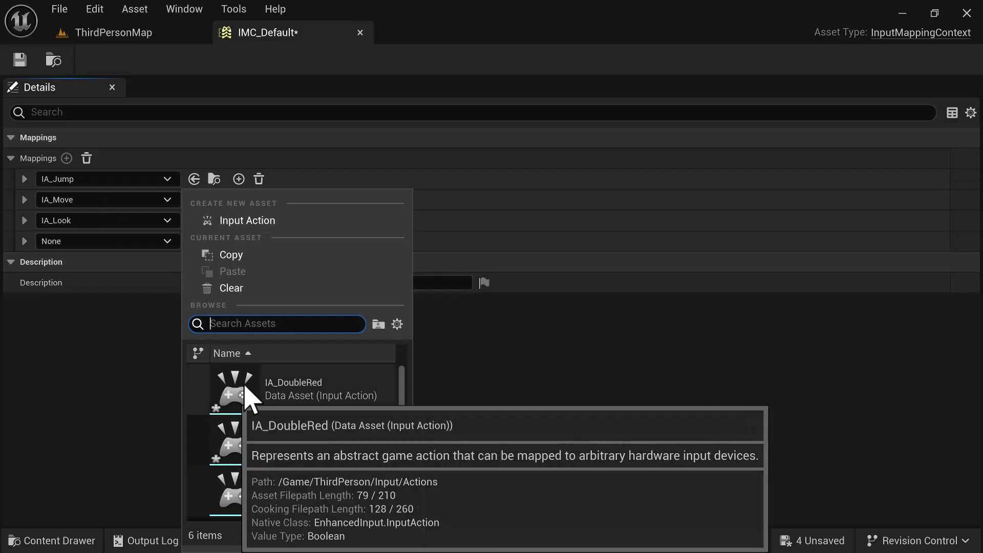
{"action": "left_click", "coordinate": [346, 448]}
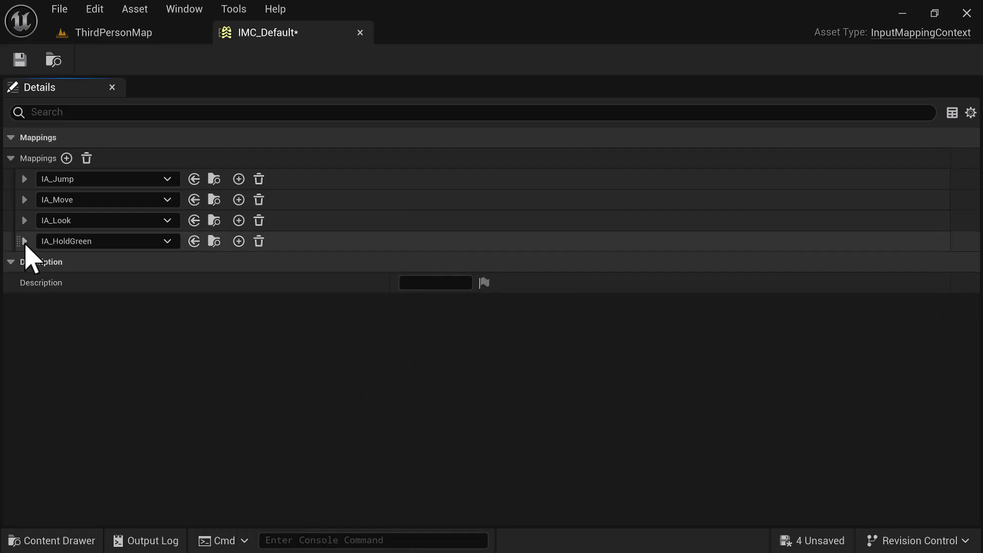
{"action": "left_click", "coordinate": [24, 241]}
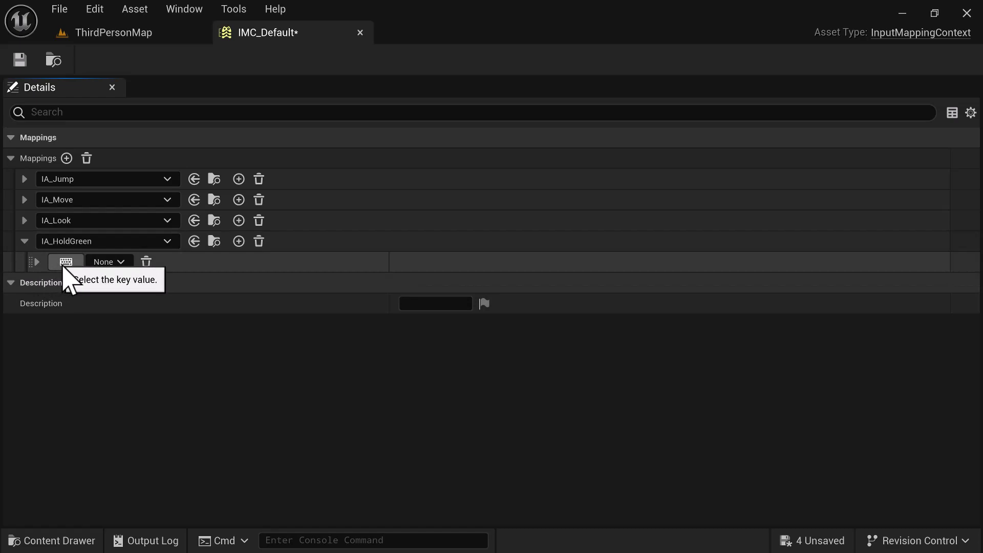
{"action": "left_click", "coordinate": [63, 266]}
{"action": "key", "text": "e"}
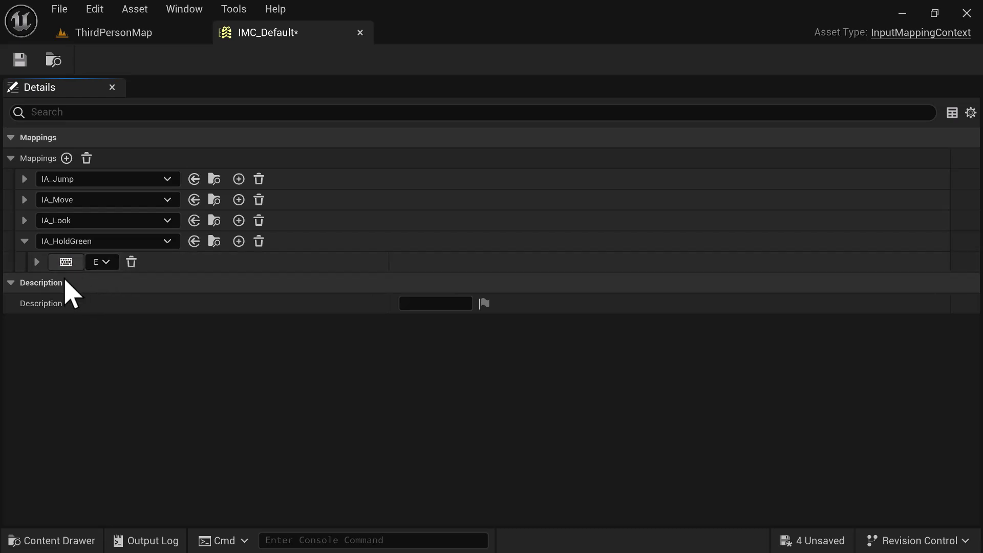
Step: Add a Hold trigger to IA_HoldGreen's E binding with 3.0 s threshold and Is One Shot enabled
{"action": "left_click", "coordinate": [37, 262]}
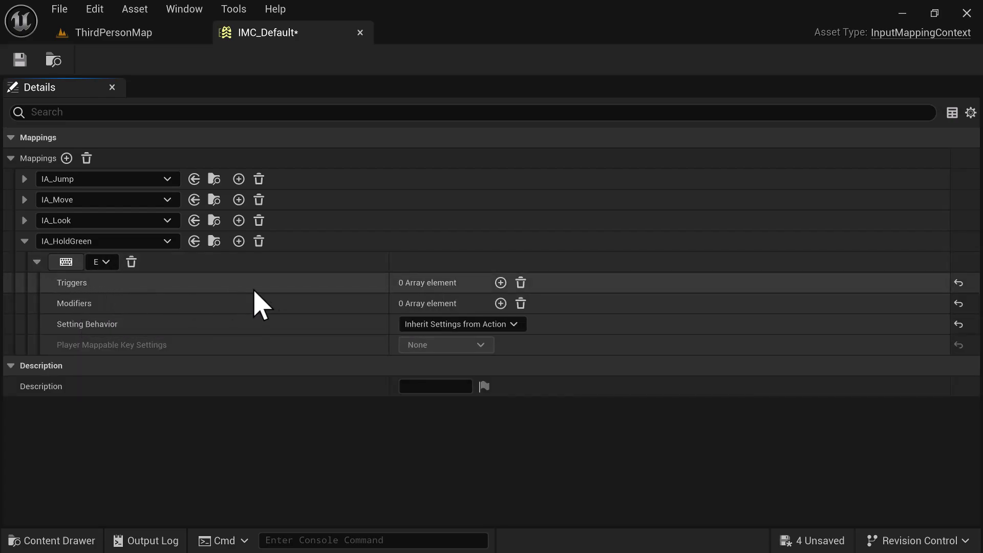
{"action": "left_click", "coordinate": [501, 283]}
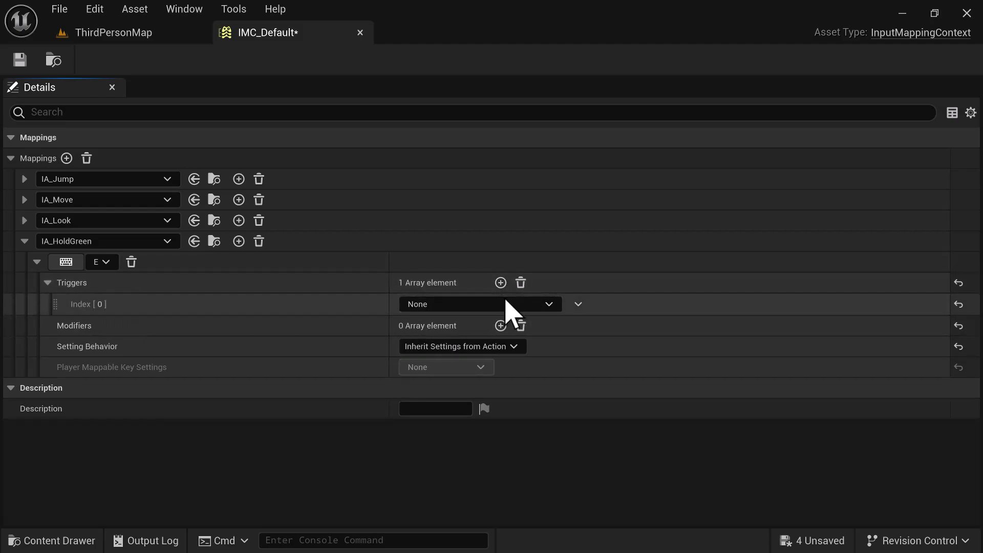
{"action": "left_click", "coordinate": [508, 304]}
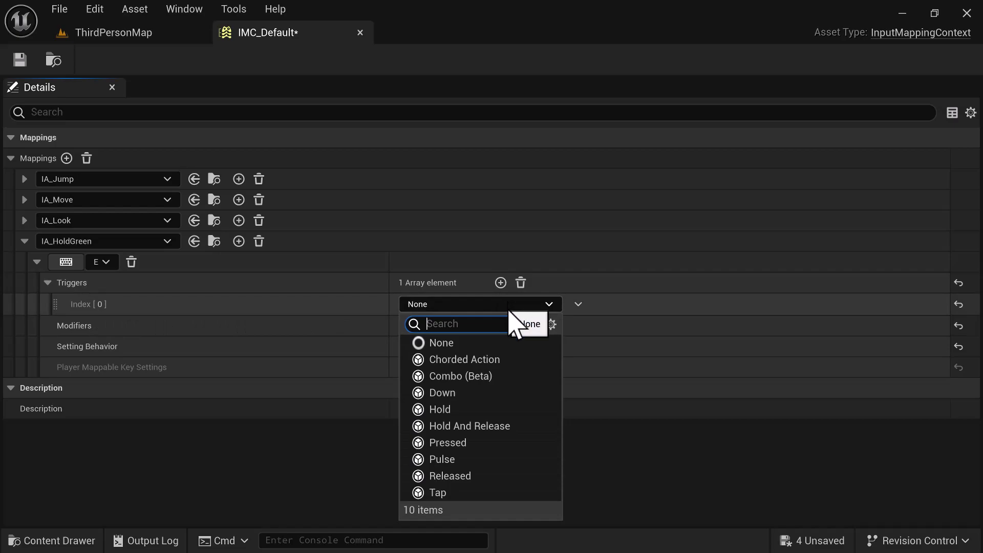
{"action": "left_click", "coordinate": [467, 409]}
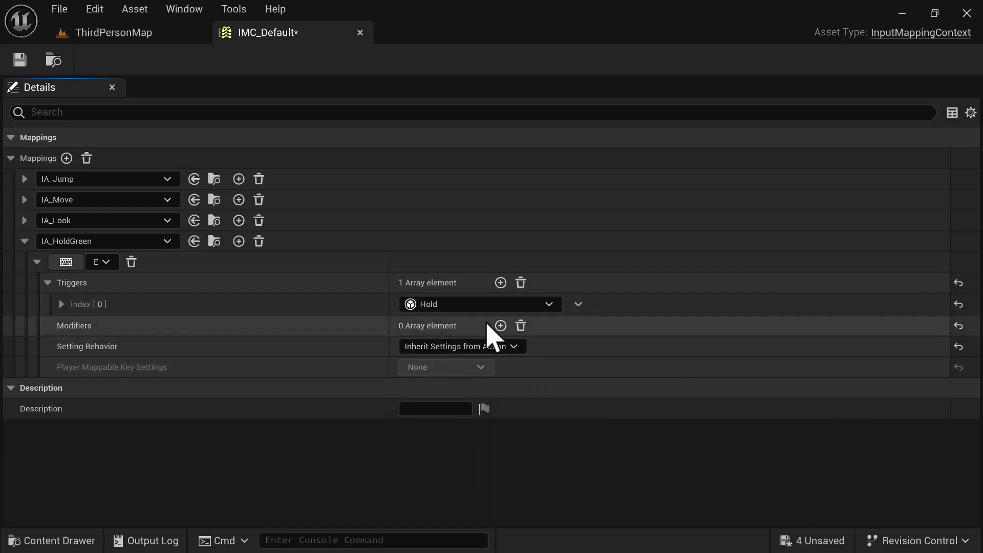
{"action": "left_click", "coordinate": [61, 304]}
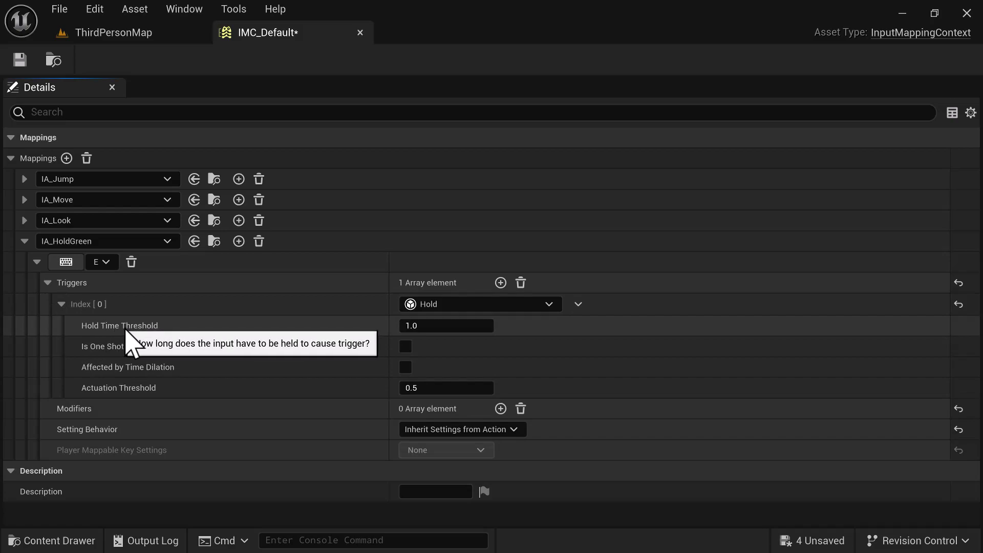
{"action": "left_click", "coordinate": [428, 330]}
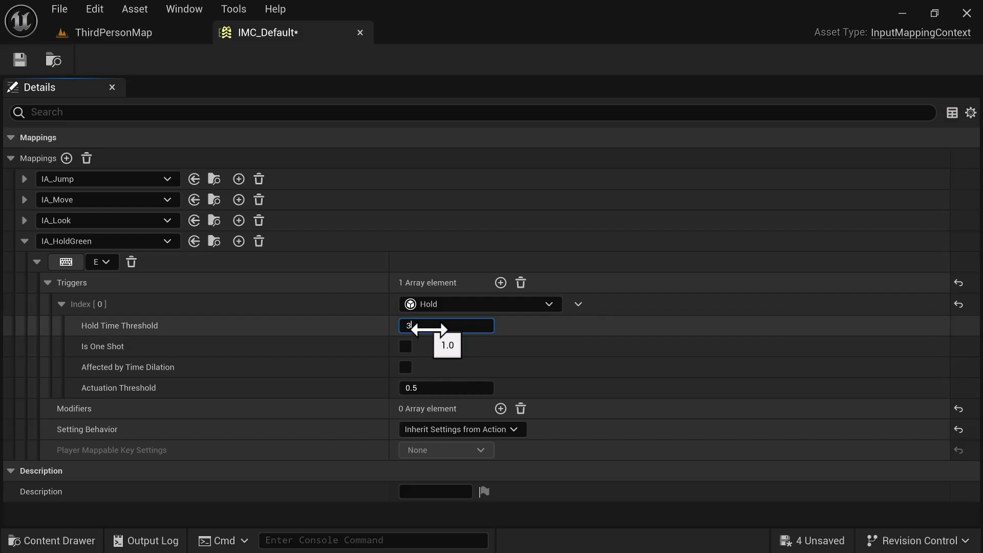
{"action": "type", "text": "3"}
{"action": "key", "text": "Return"}
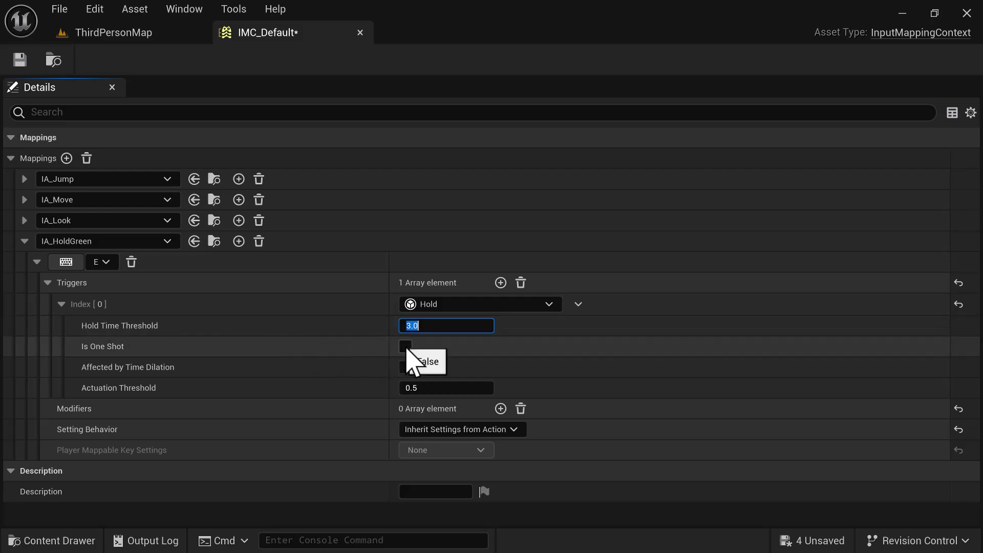
{"action": "left_click", "coordinate": [406, 346]}
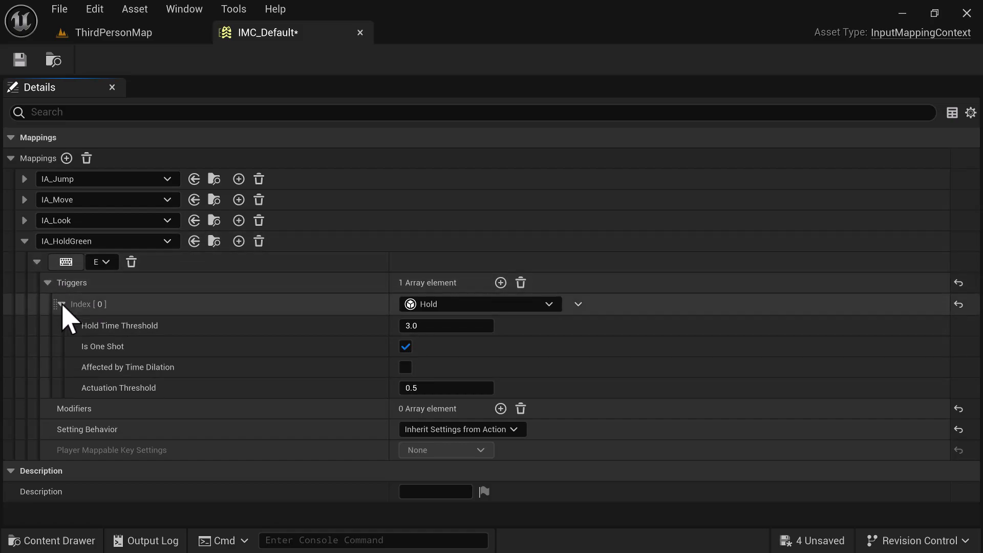
Step: Collapse the mapping details and add a new IMC_Default mapping assigned to IA_TrueRed
{"action": "right_click", "coordinate": [25, 248]}
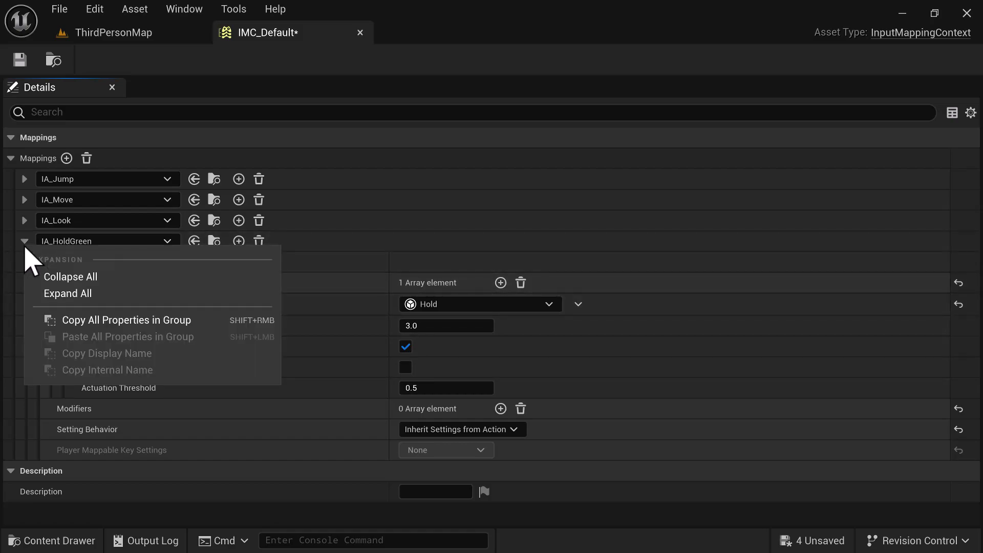
{"action": "left_click", "coordinate": [63, 279]}
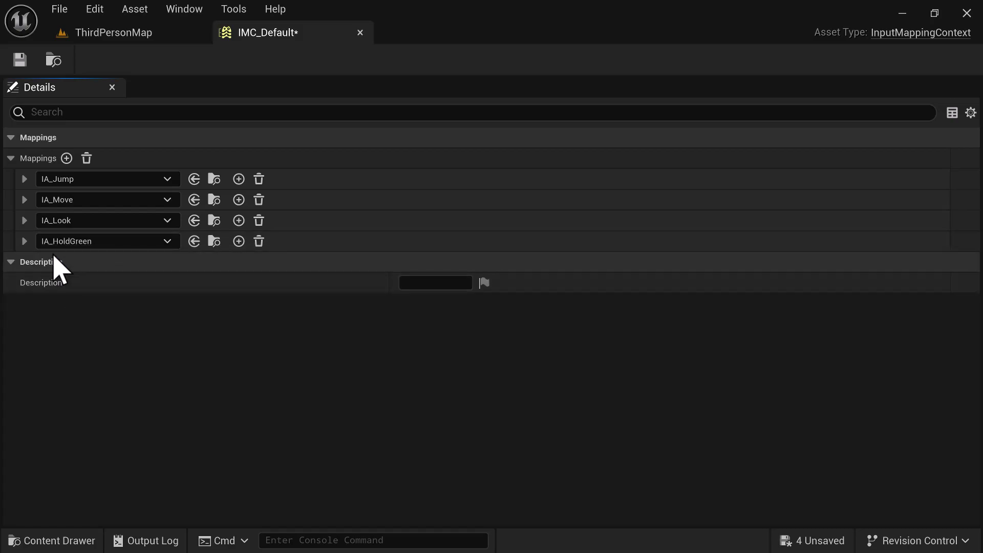
{"action": "left_click", "coordinate": [67, 159]}
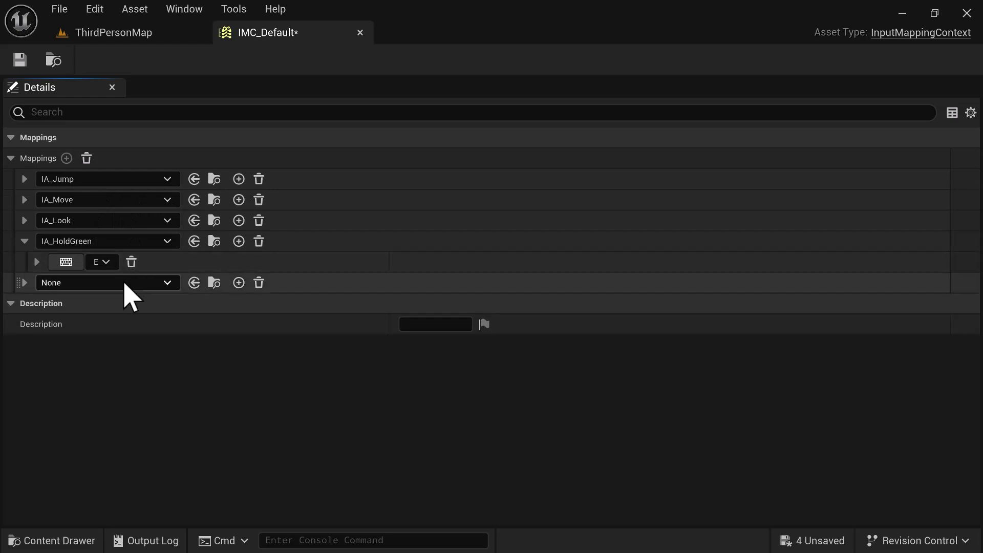
{"action": "left_click", "coordinate": [24, 241]}
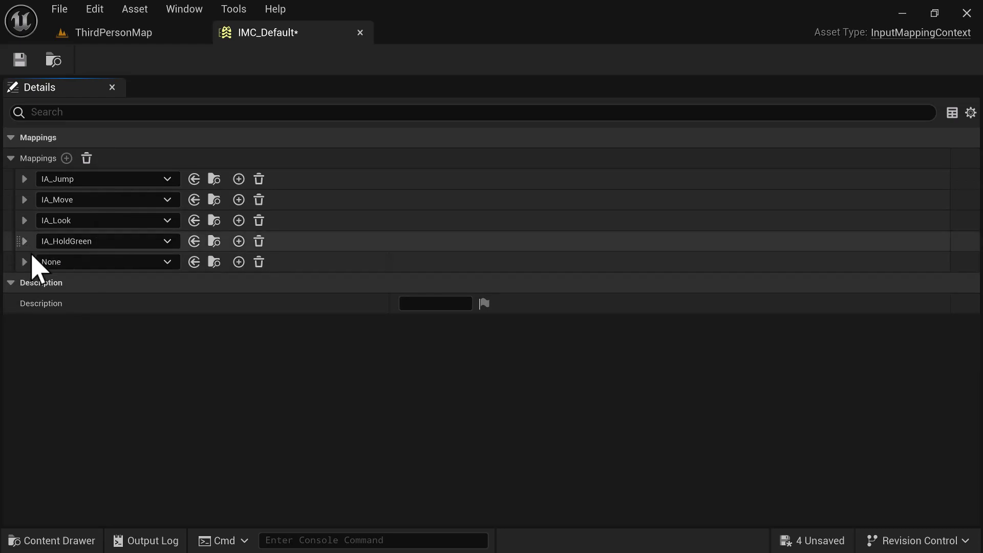
{"action": "left_click", "coordinate": [134, 263]}
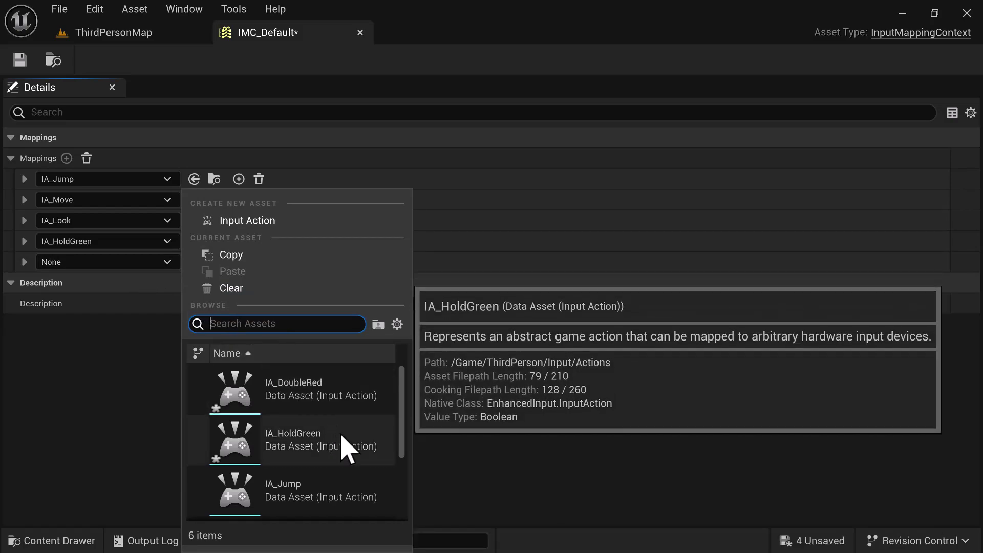
{"action": "scroll", "coordinate": [344, 463], "scroll_direction": "down", "scroll_amount": 1}
{"action": "scroll", "coordinate": [344, 463], "scroll_direction": "down", "scroll_amount": 5}
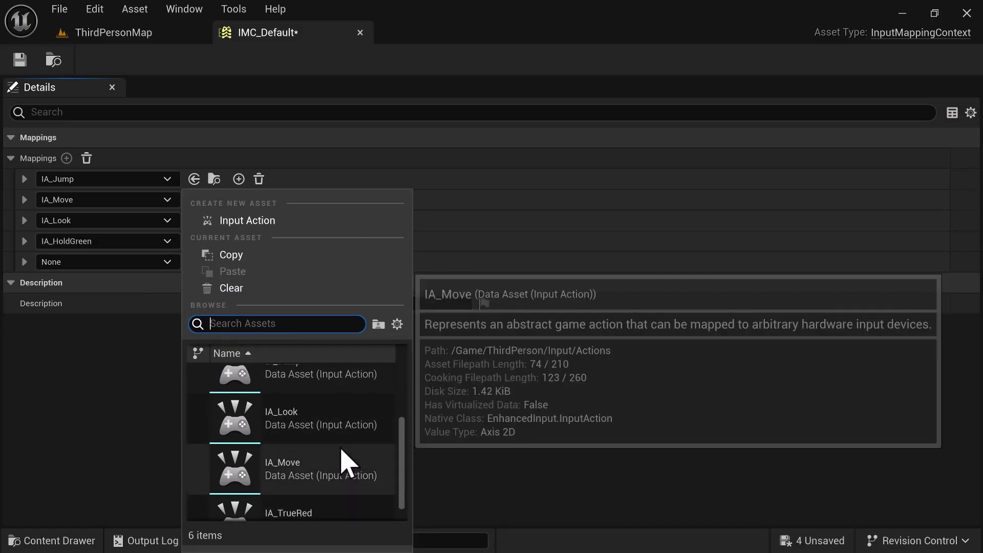
{"action": "left_click", "coordinate": [328, 507]}
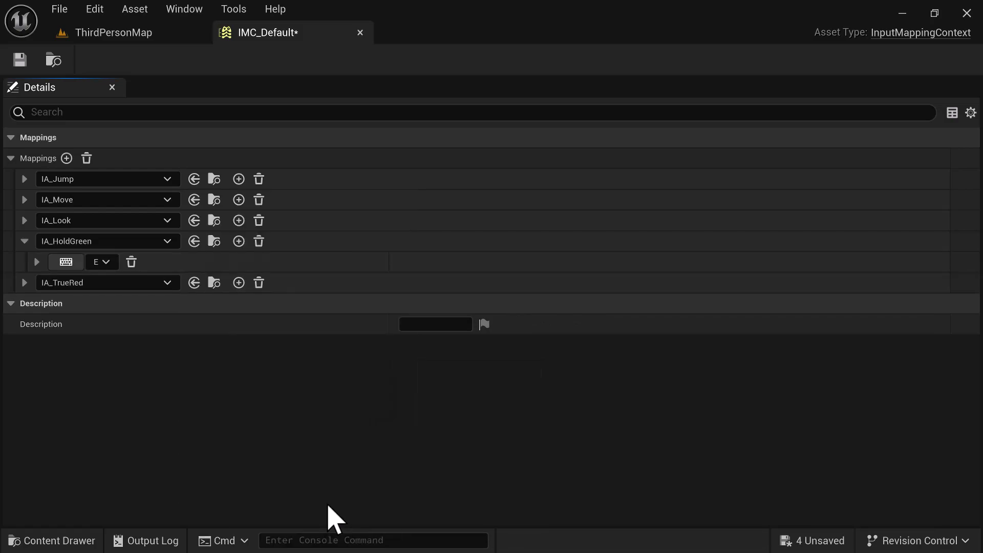
Step: Bind the IA_TrueRed mapping to the E key
{"action": "left_click", "coordinate": [24, 242]}
{"action": "left_click", "coordinate": [25, 262]}
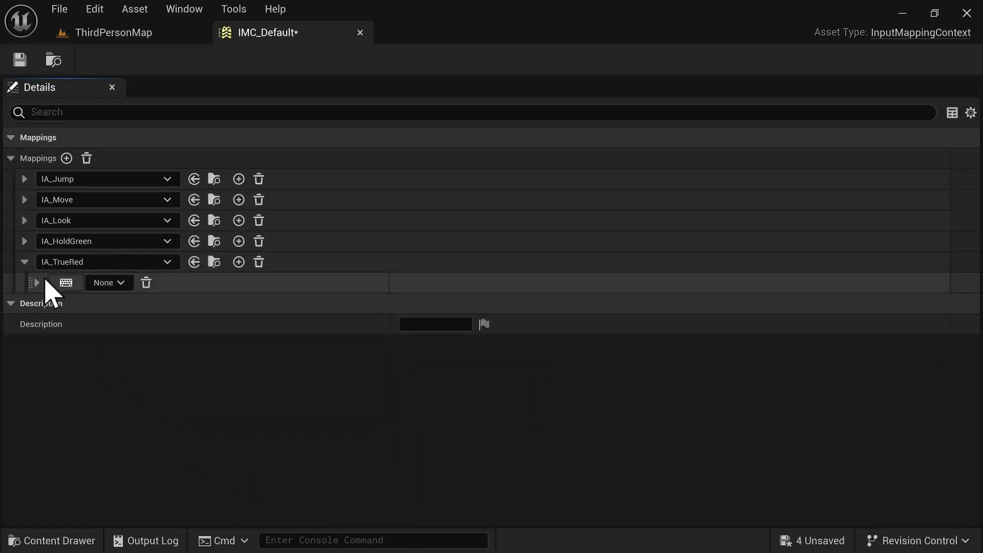
{"action": "left_click", "coordinate": [76, 287]}
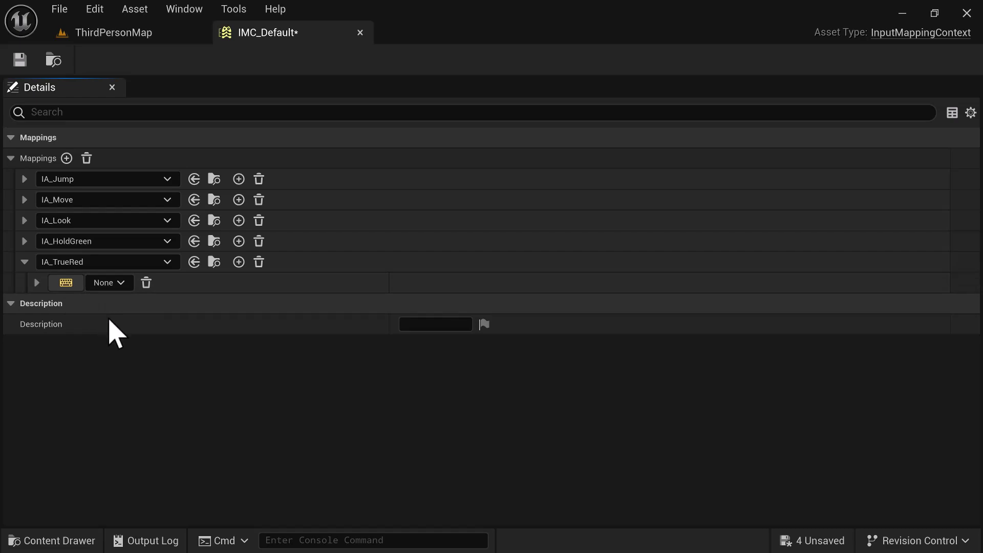
{"action": "key", "text": "e"}
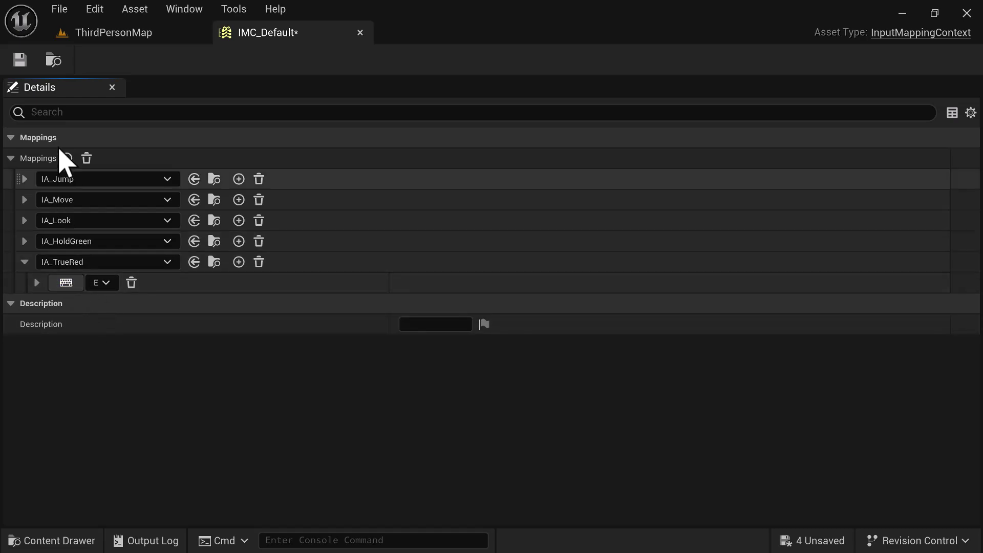
Step: Save IMC_Default, then add a sixth mapping assigned to IA_DoubleRed
{"action": "left_click", "coordinate": [20, 60]}
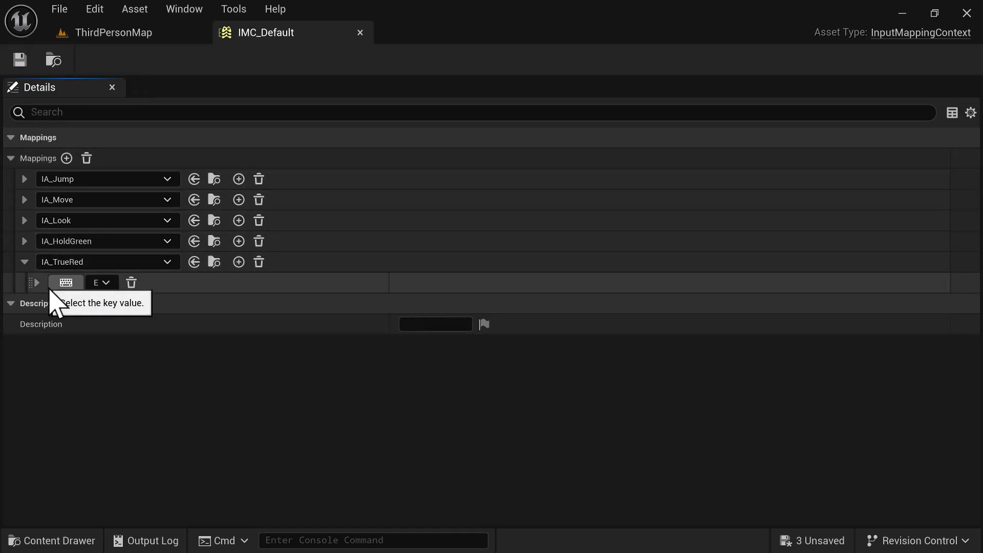
{"action": "left_click", "coordinate": [24, 262]}
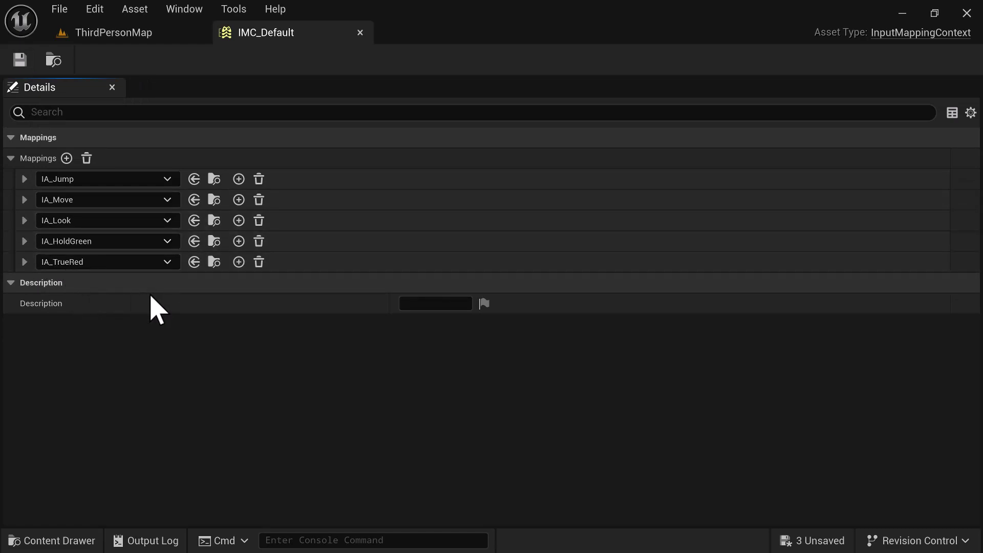
{"action": "left_click", "coordinate": [67, 158]}
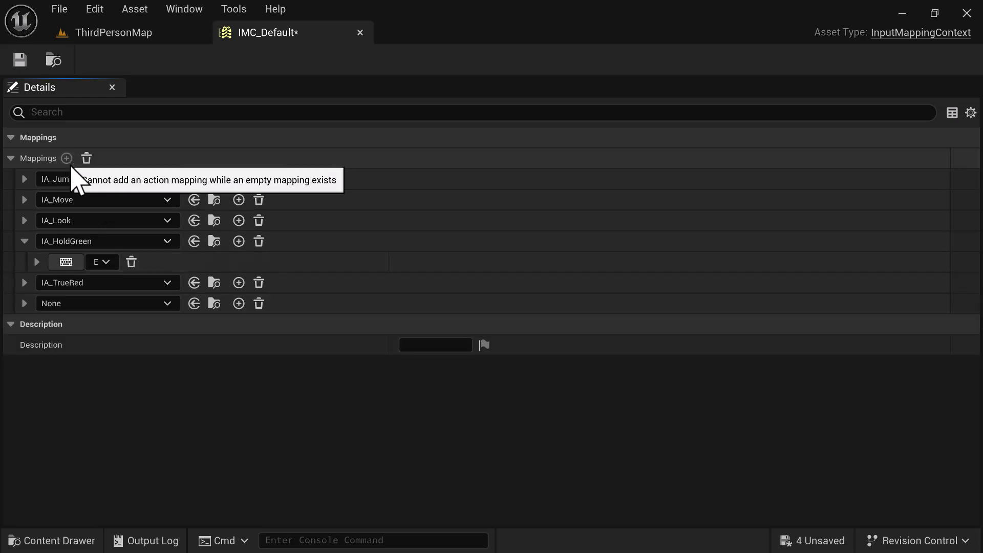
{"action": "left_click", "coordinate": [24, 241]}
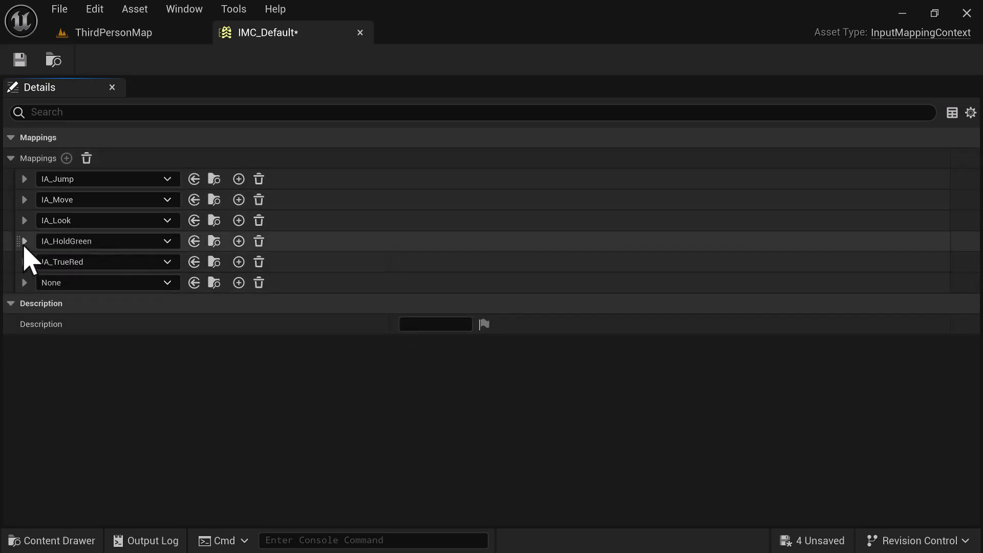
{"action": "left_click", "coordinate": [75, 285]}
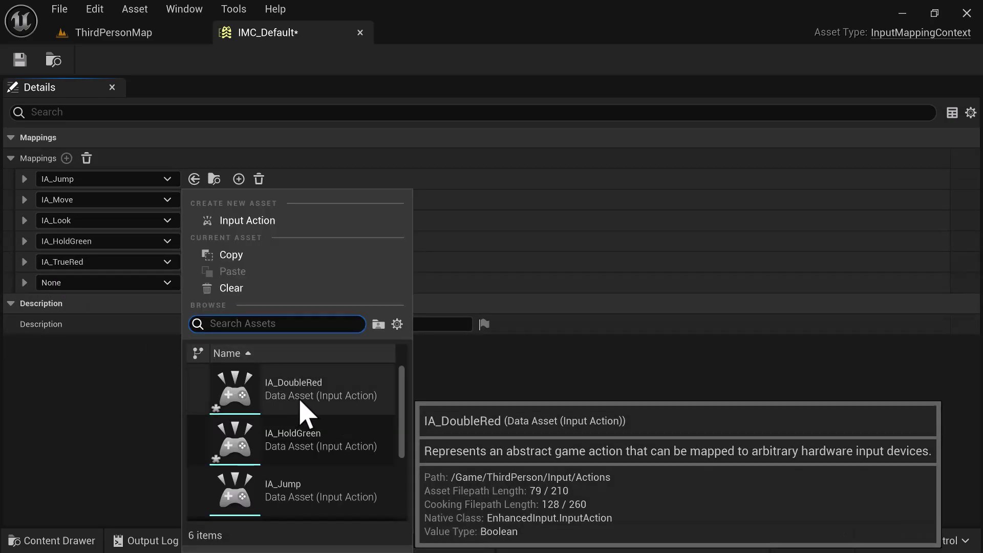
{"action": "left_click", "coordinate": [318, 406]}
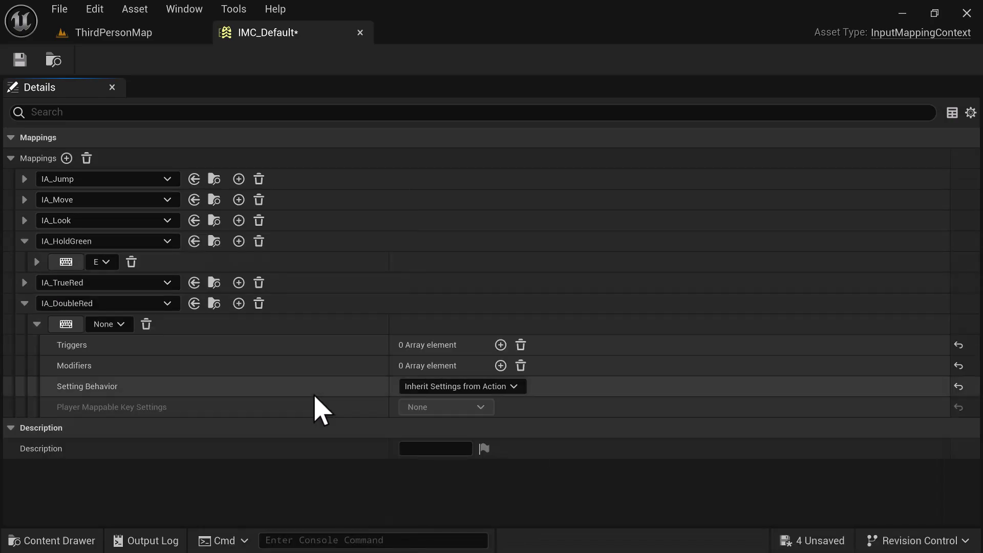